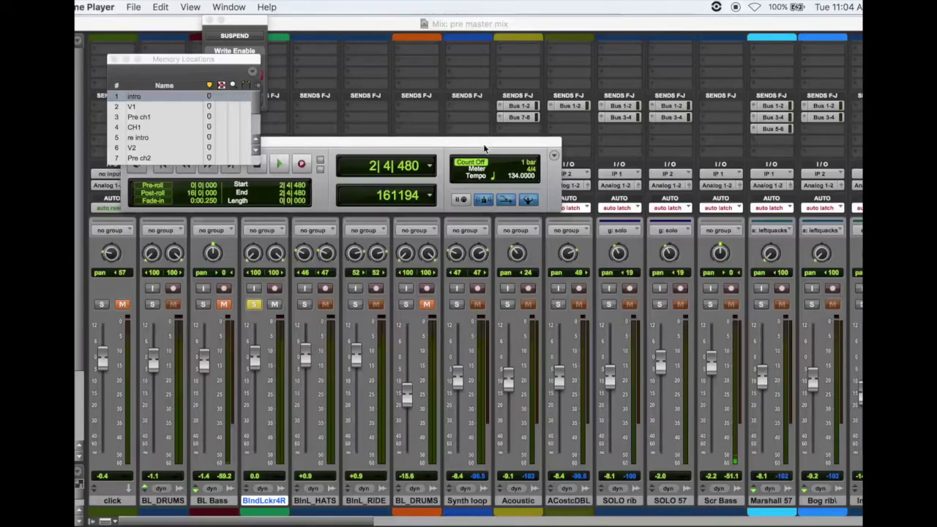
Move the Transport window above the mixer strips and play the soloed BlndLckr4R track.
left_click_drag(484, 149, 634, 73)
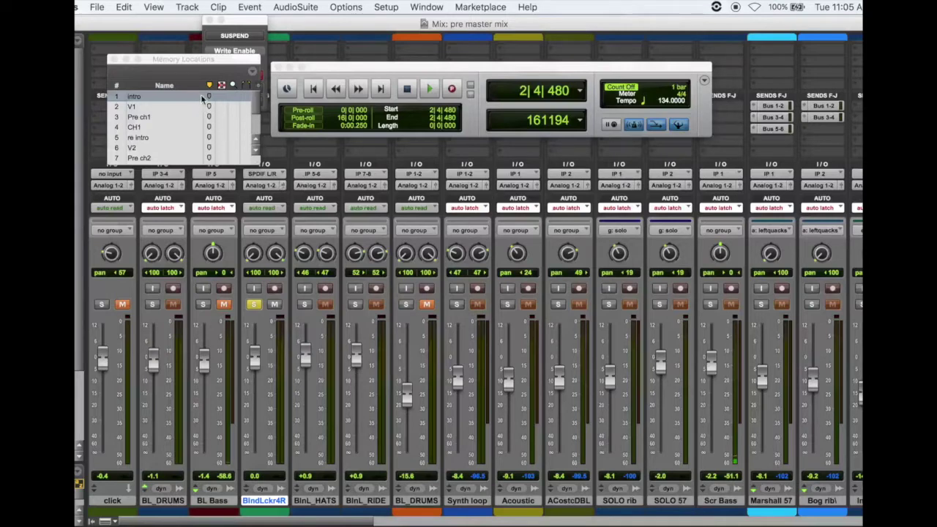
key("space")
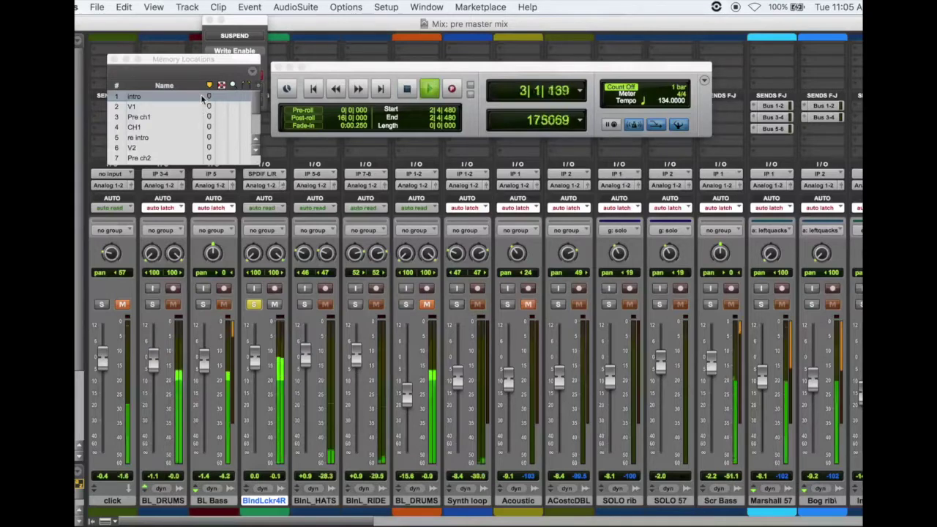
Stop the BlndLckr4R audition, then take the track out of solo and mute it.
key("space")
left_click(254, 305)
left_click(274, 305)
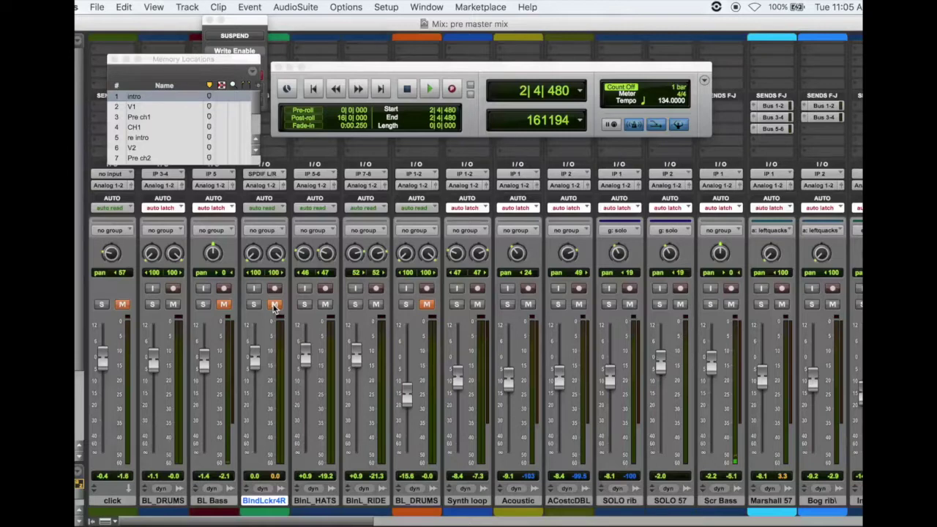
Solo Scr Bass, play and stop it from the intro, then unsolo and mute it.
left_click(709, 306)
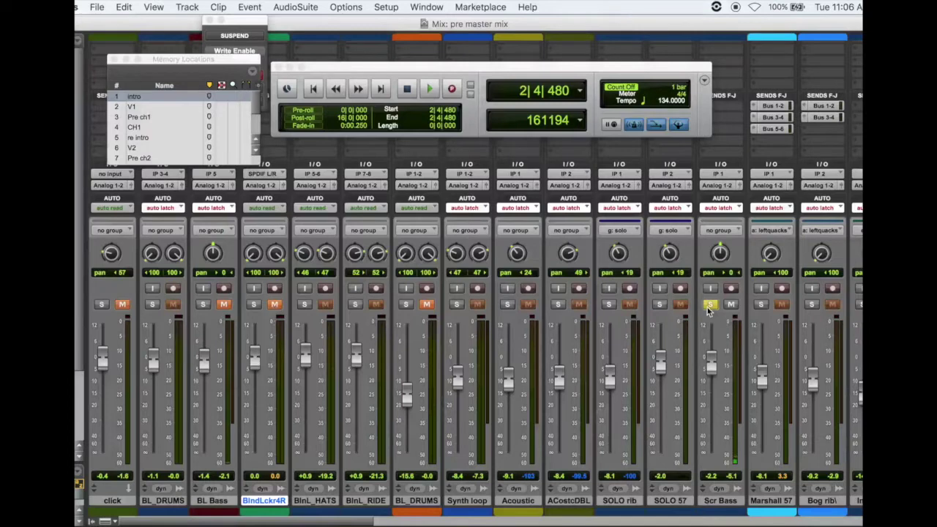
key("space")
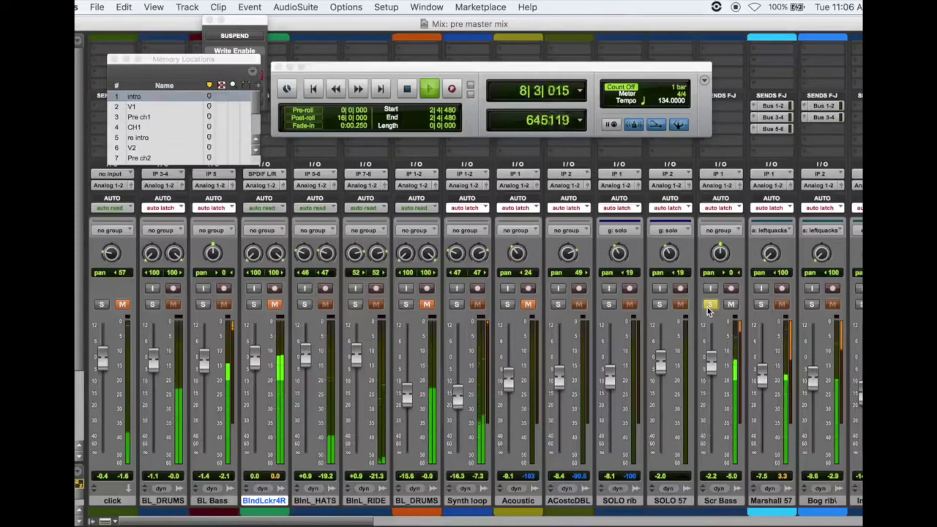
key("space")
left_click(709, 304)
left_click(729, 305)
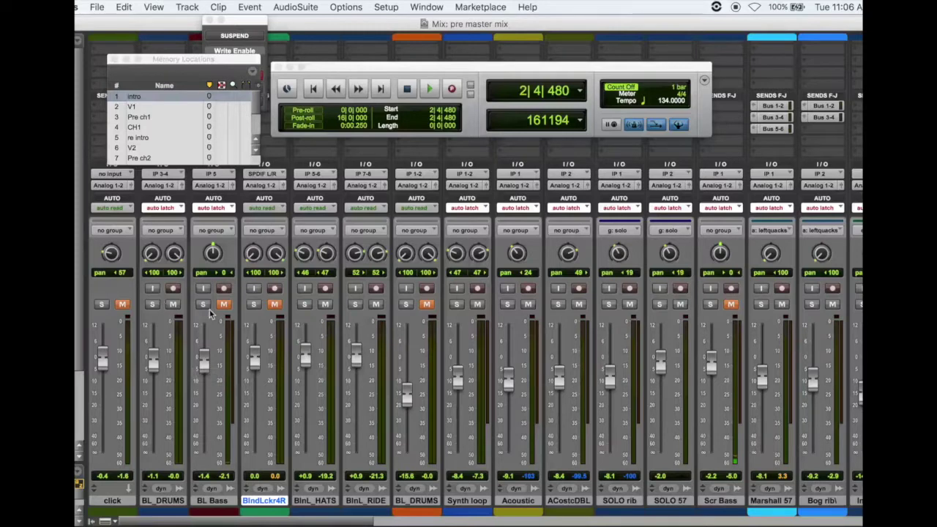
left_click(175, 96)
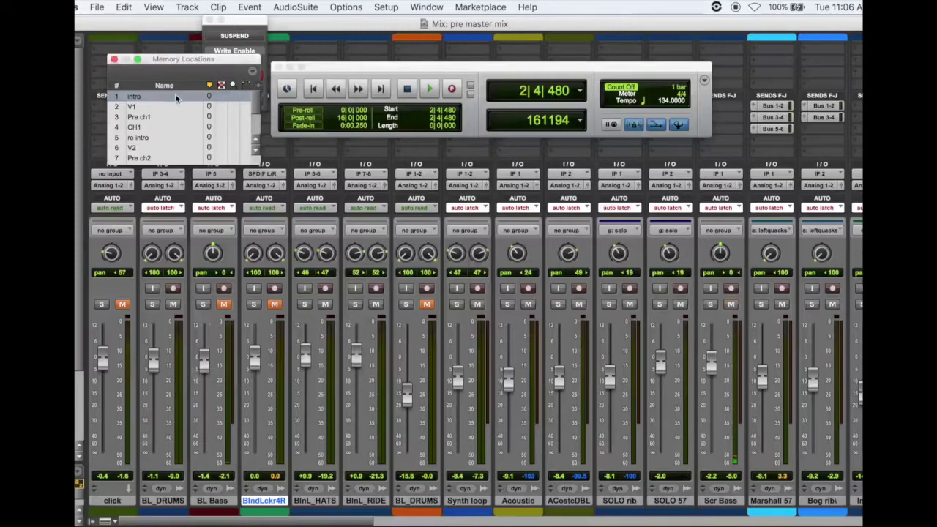
key("space")
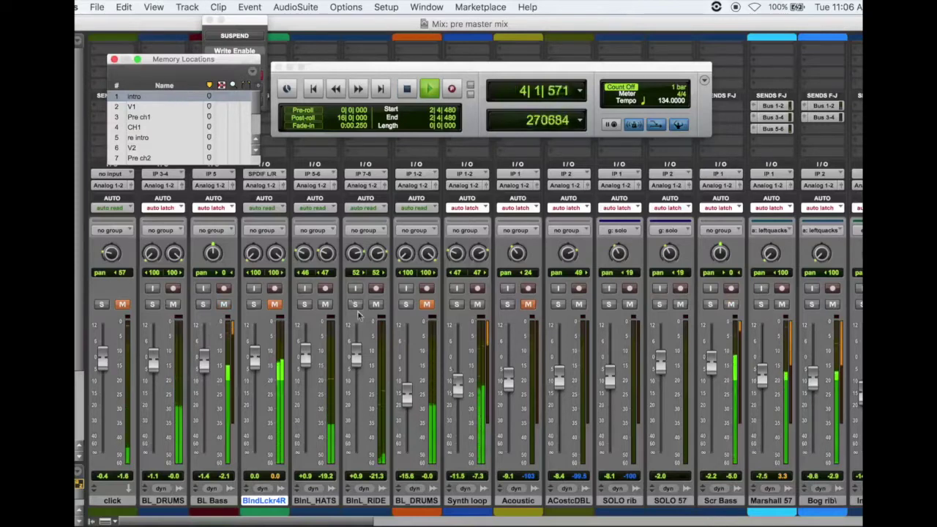
key("space")
key("space")
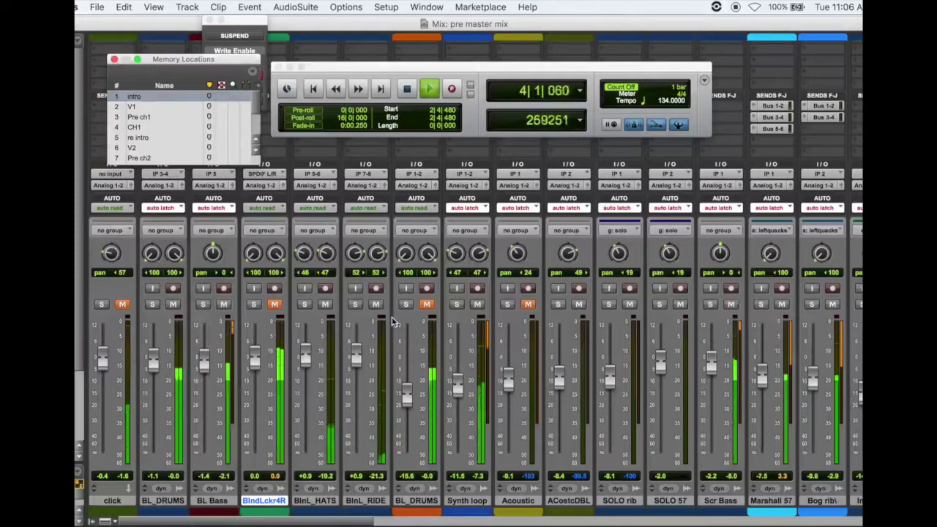
key("space")
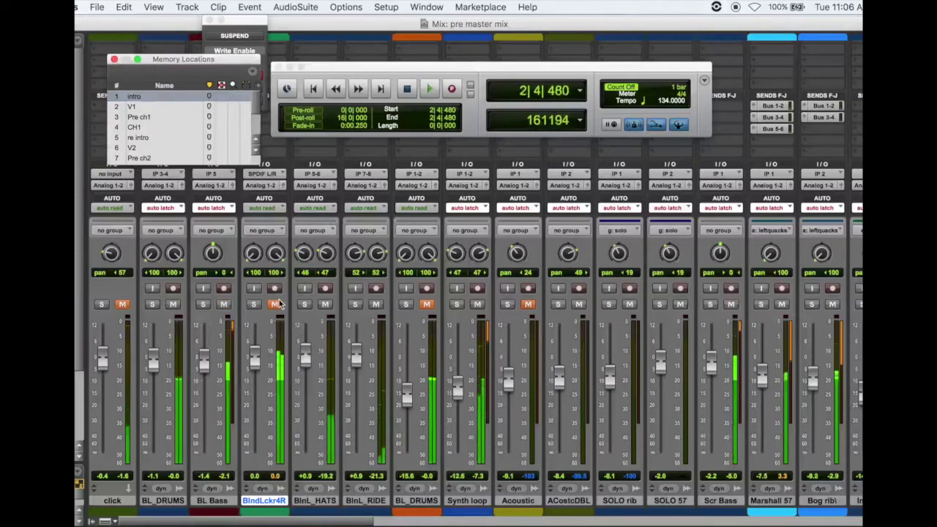
left_click(253, 305)
key("space")
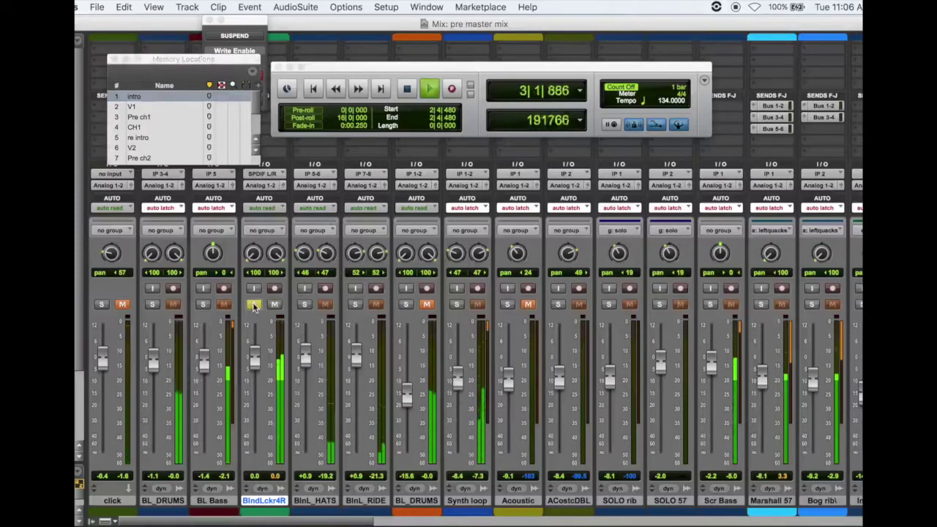
key("space")
left_click(253, 304)
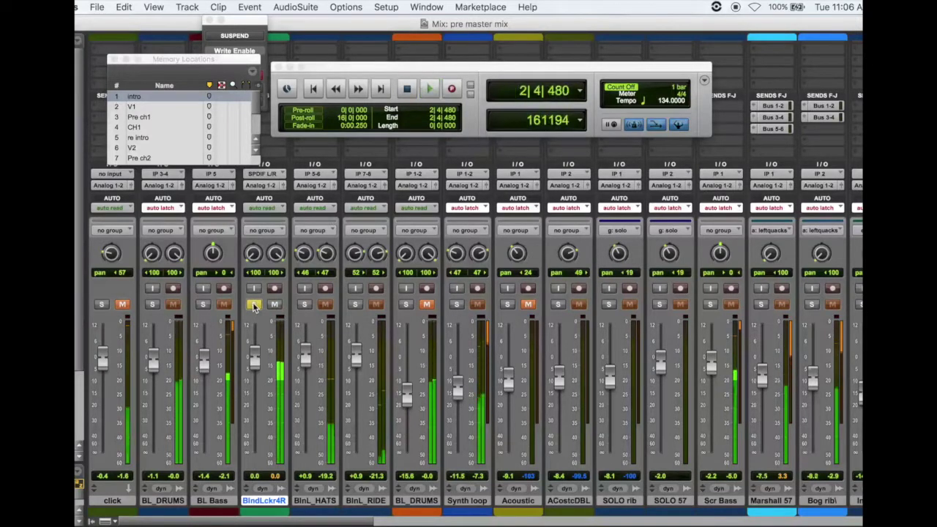
left_click(276, 305)
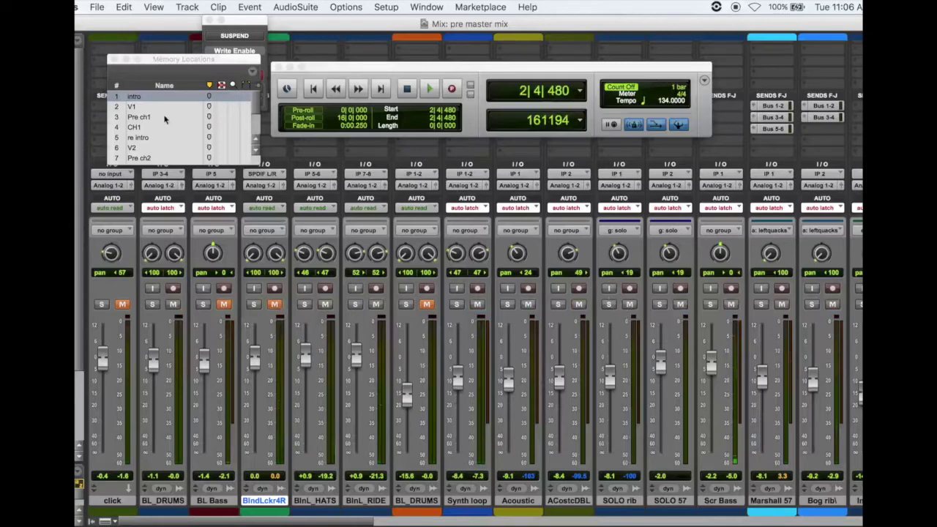
key("super+equal")
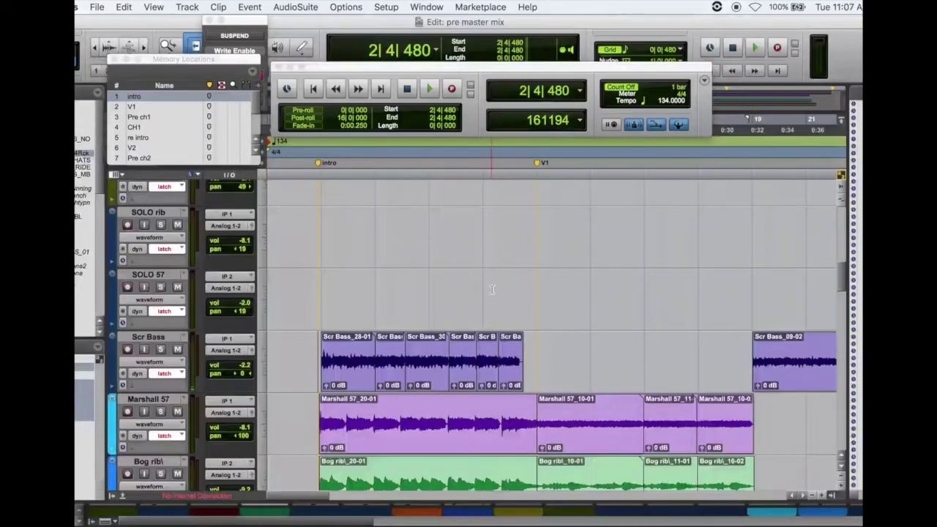
Audition Synth loop solo from 9|2|000, unsolo it, and return to the Edit window.
key("Return")
key("super+equal")
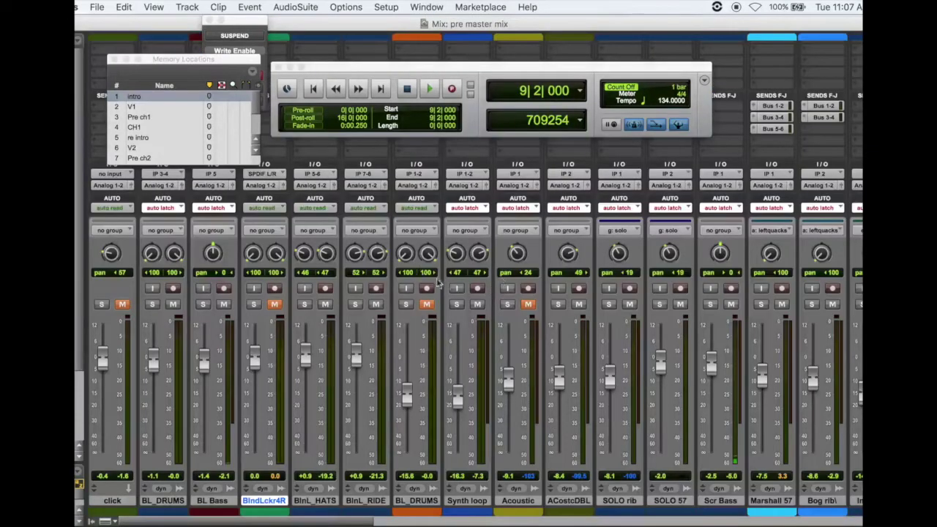
left_click(459, 305)
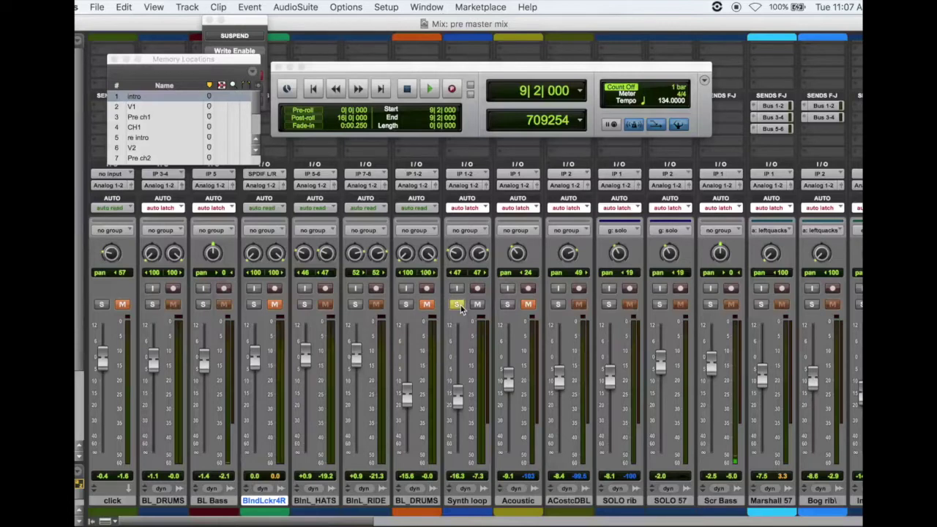
key("space")
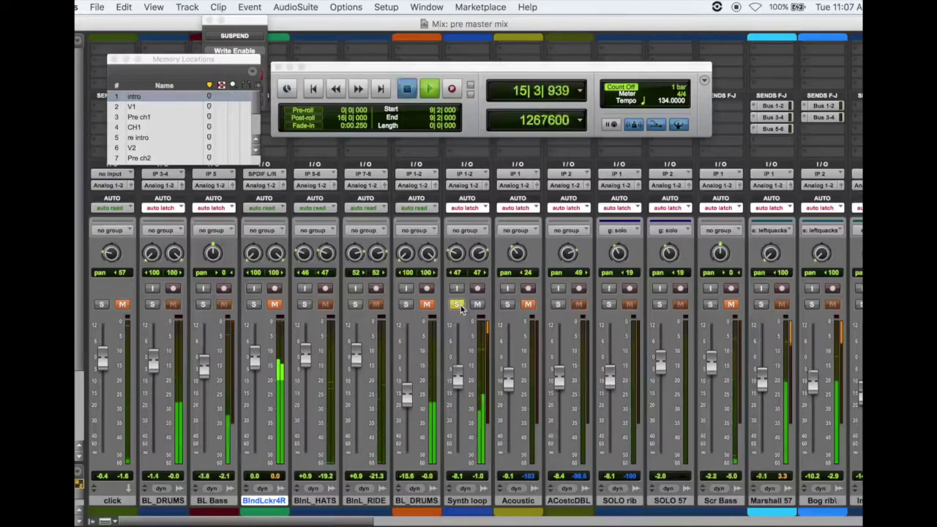
key("space")
left_click(457, 304)
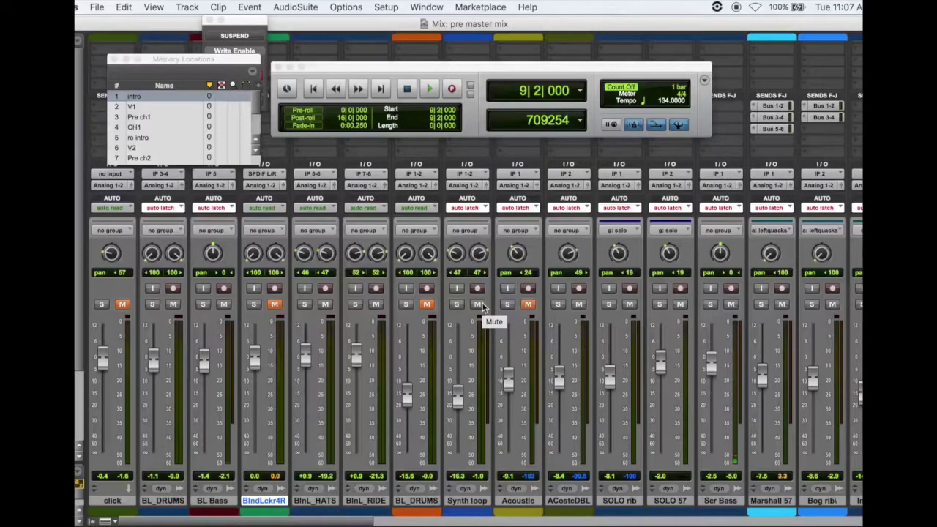
key("super+equal")
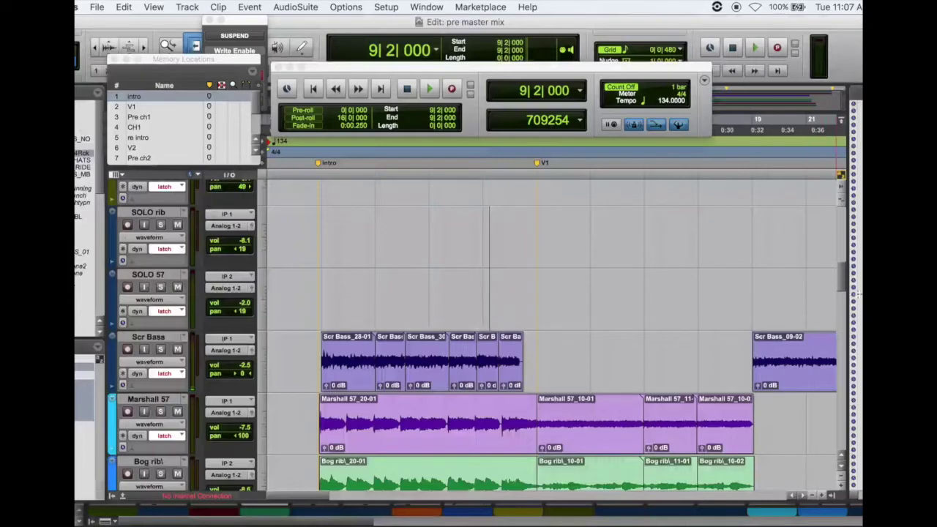
Solo Synth loop and audition it briefly from 35|3|480 near CH1.
left_click_drag(841, 283, 842, 244)
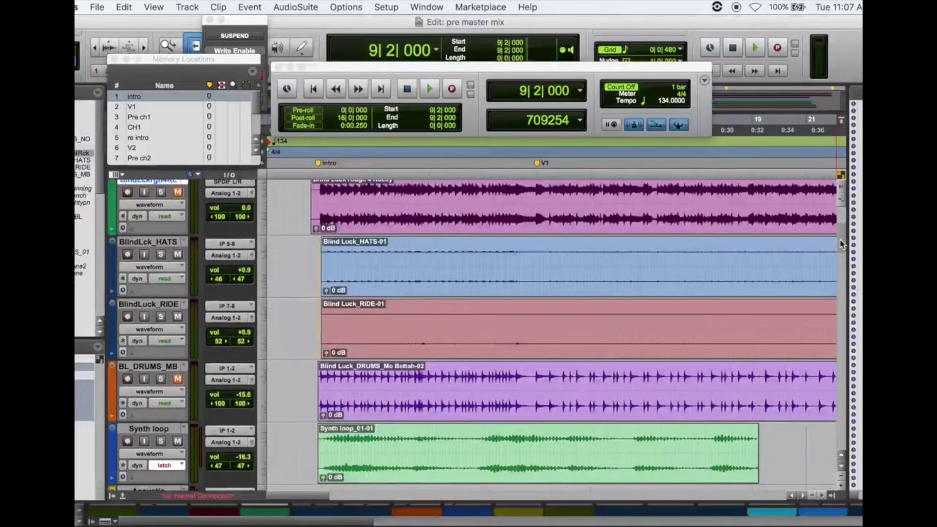
left_click_drag(841, 244, 841, 251)
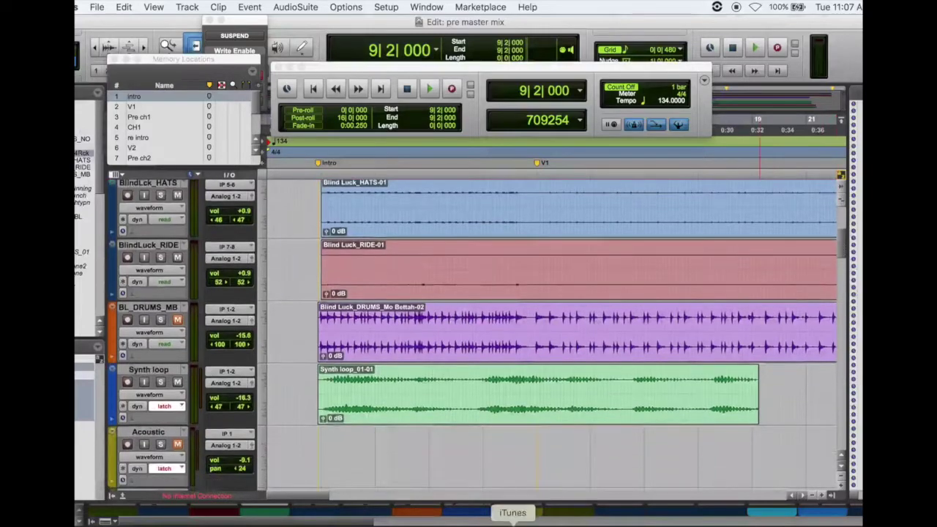
left_click_drag(322, 498, 439, 479)
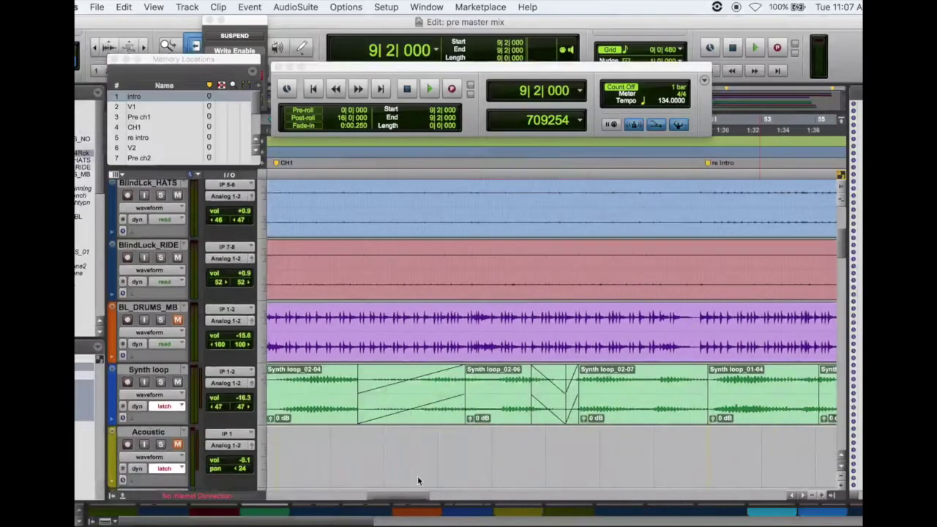
left_click(292, 433)
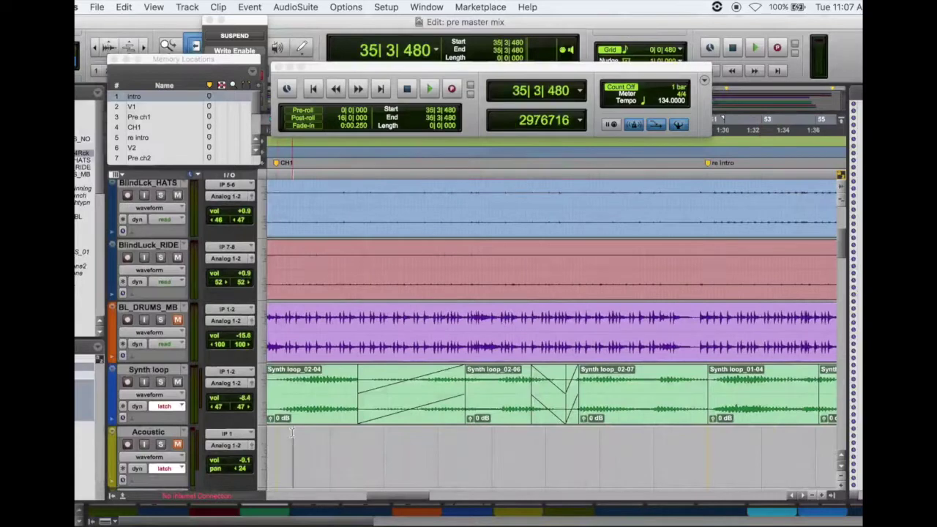
left_click(161, 382)
key("space")
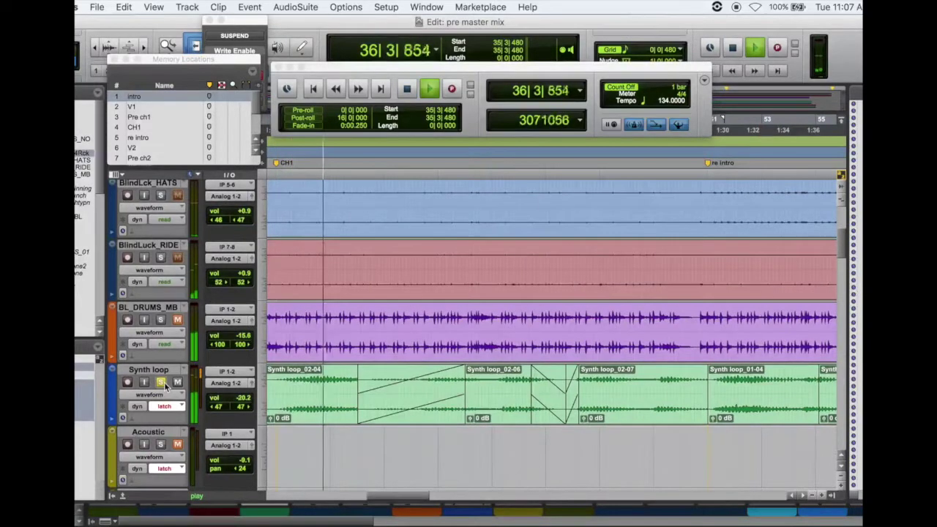
key("space")
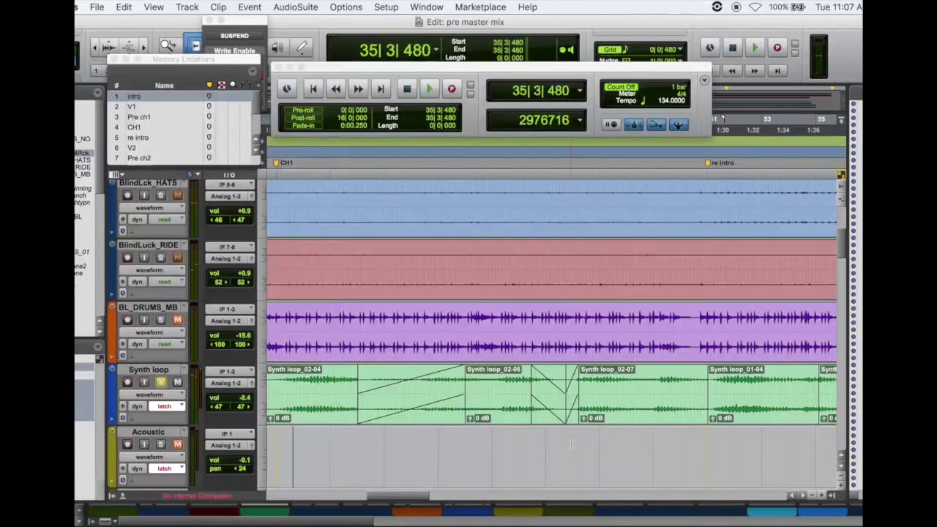
Audition the soloed Synth loop from 46|3|000.
left_click(587, 440)
key("space")
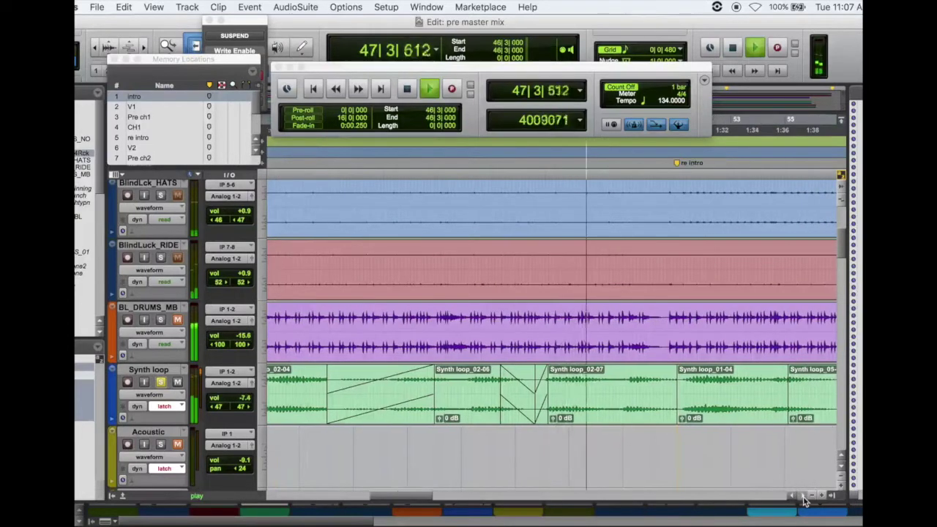
key("space")
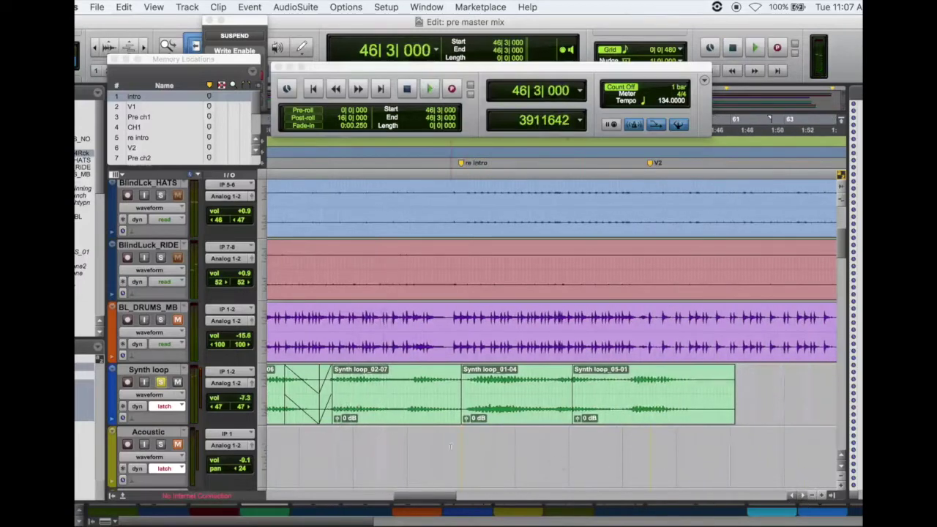
Play Synth loop from bar 51, scrolling the timeline to follow playback toward CH2.
left_click(467, 433)
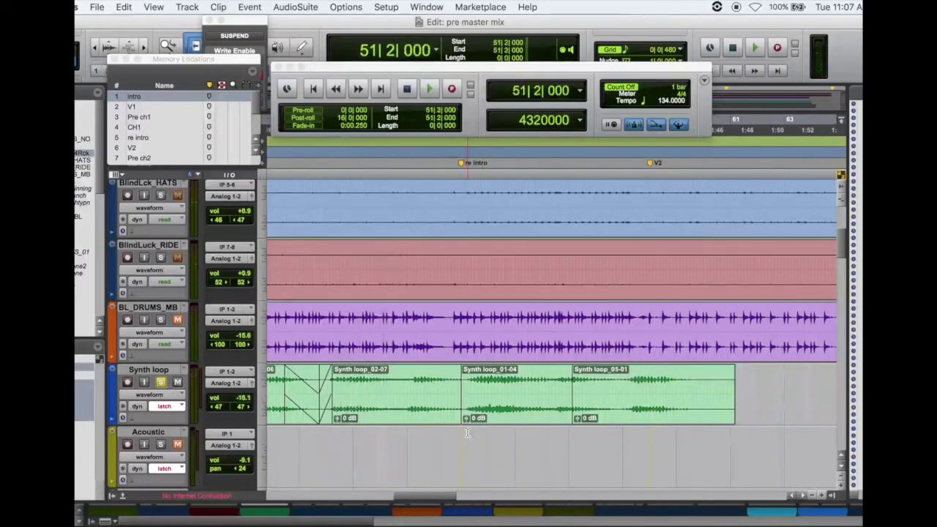
key("space")
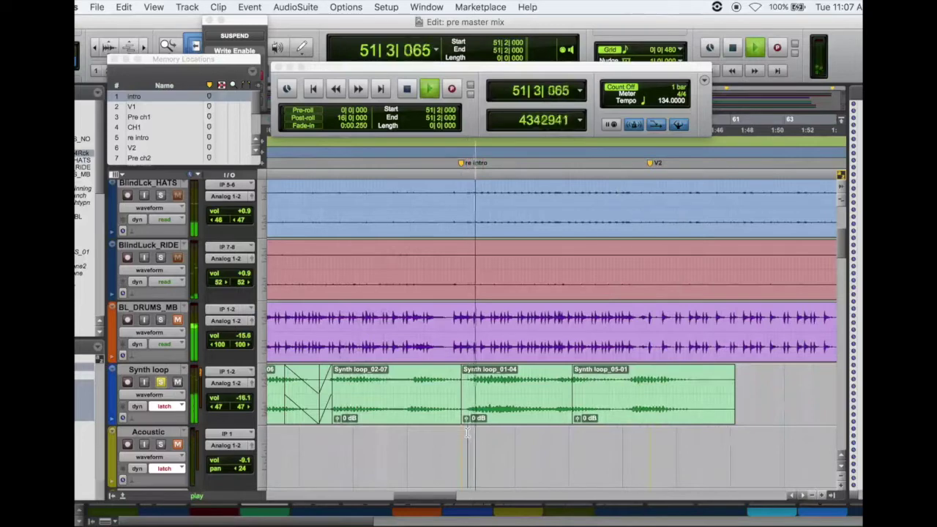
left_click(804, 496)
scroll(804, 496, "right", 10)
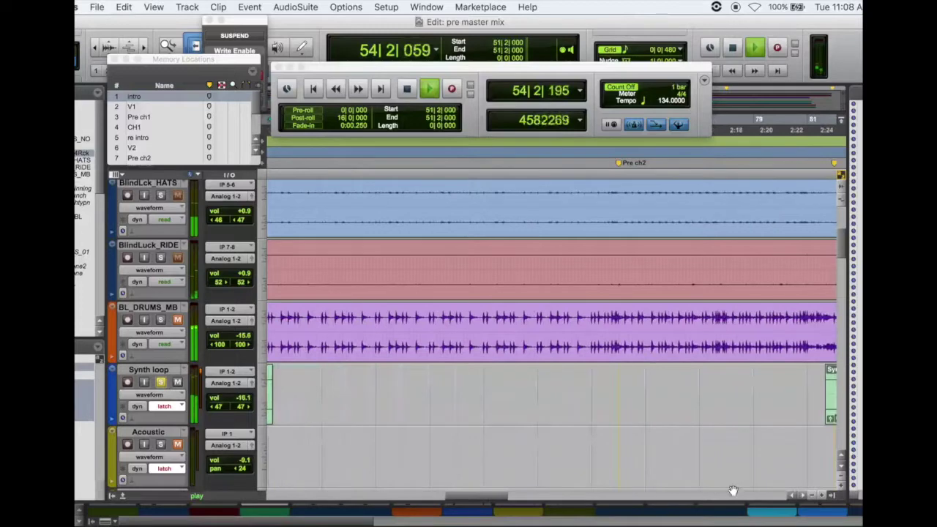
left_click(803, 496)
scroll(803, 496, "right", 15)
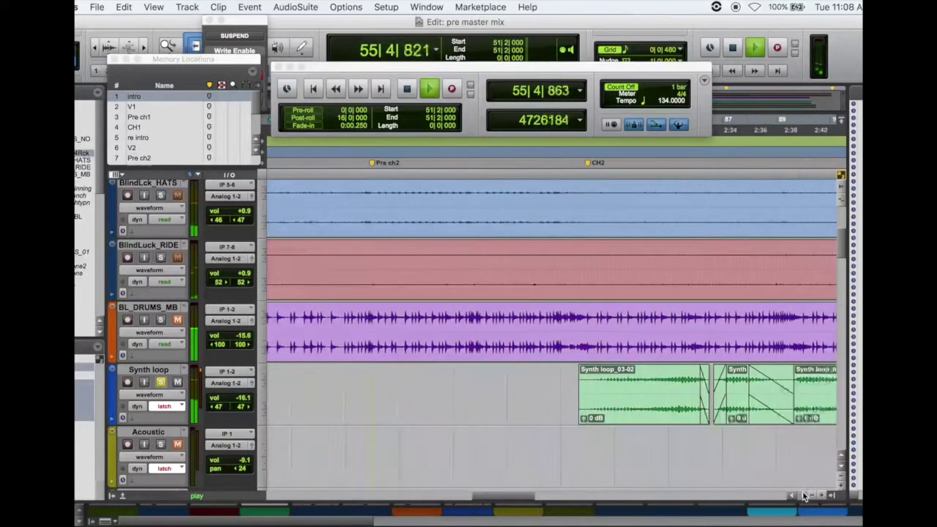
scroll(803, 497, "right", 3)
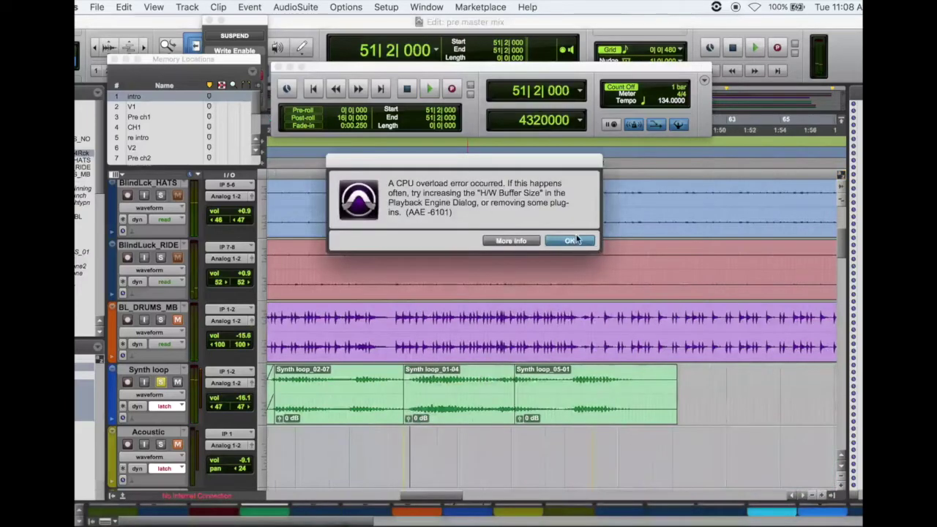
Dismiss the CPU overload error, unsolo Synth loop, jump to V1, and make Scr Bass inactive.
left_click(570, 241)
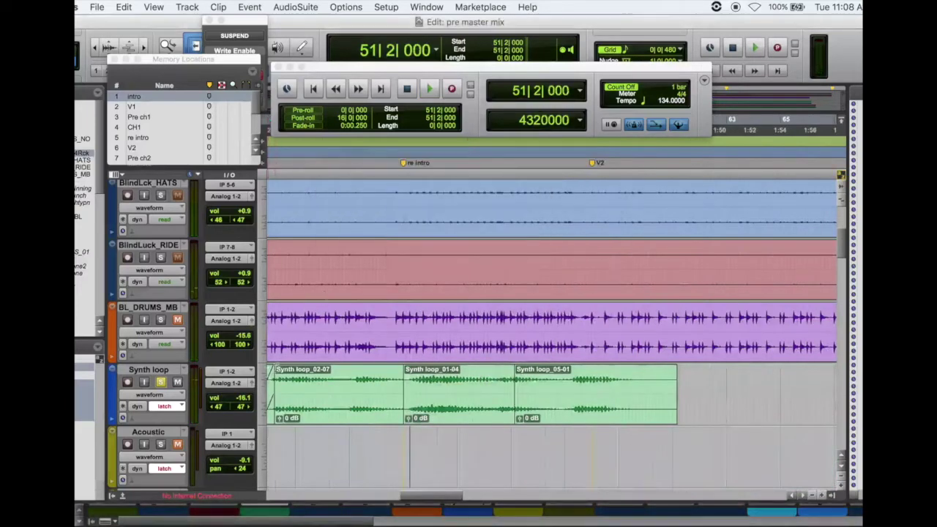
left_click(161, 381)
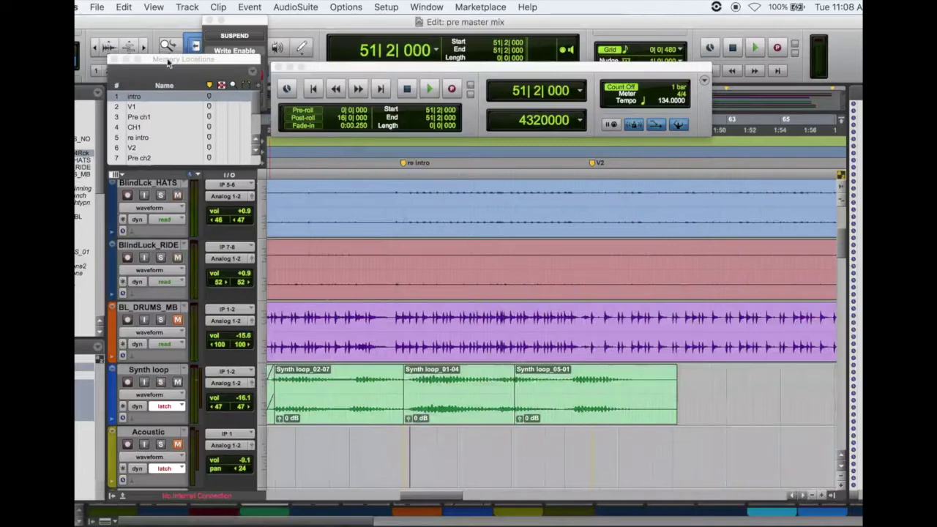
left_click(166, 107)
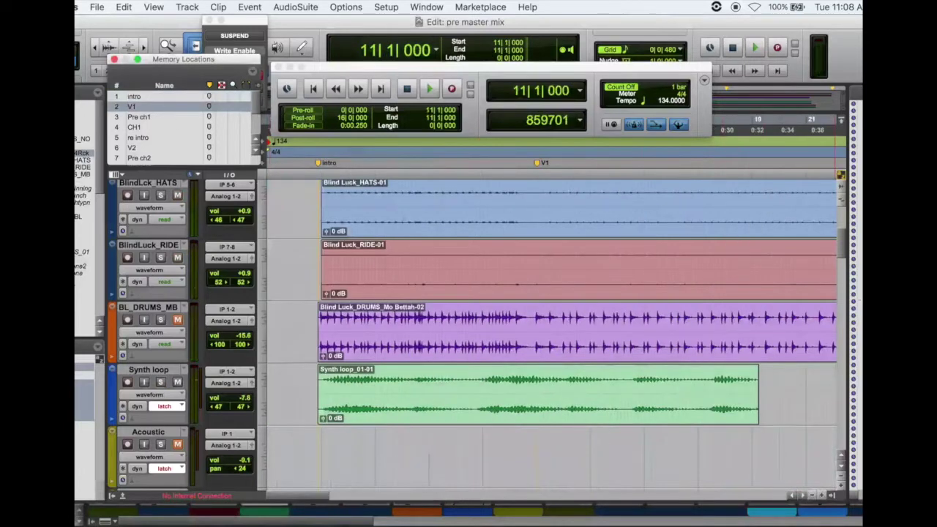
left_click_drag(848, 247, 847, 293)
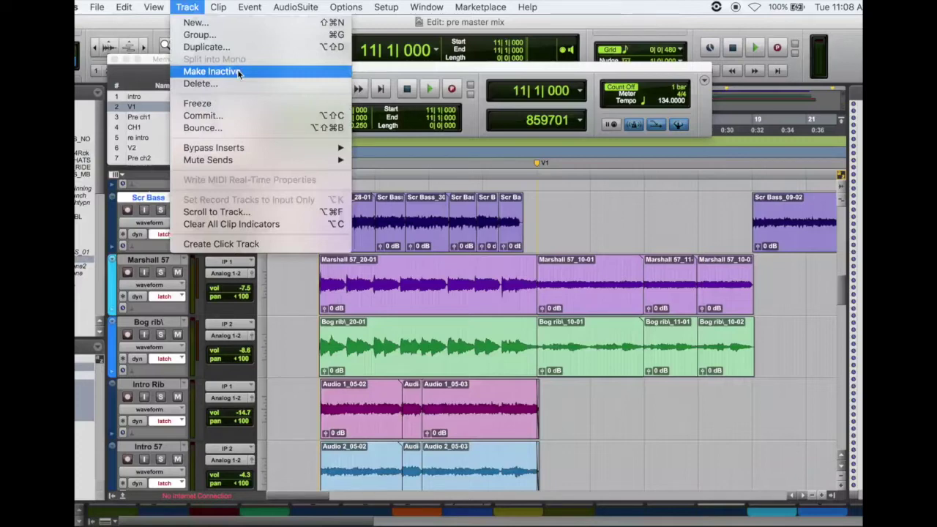
left_click(237, 71)
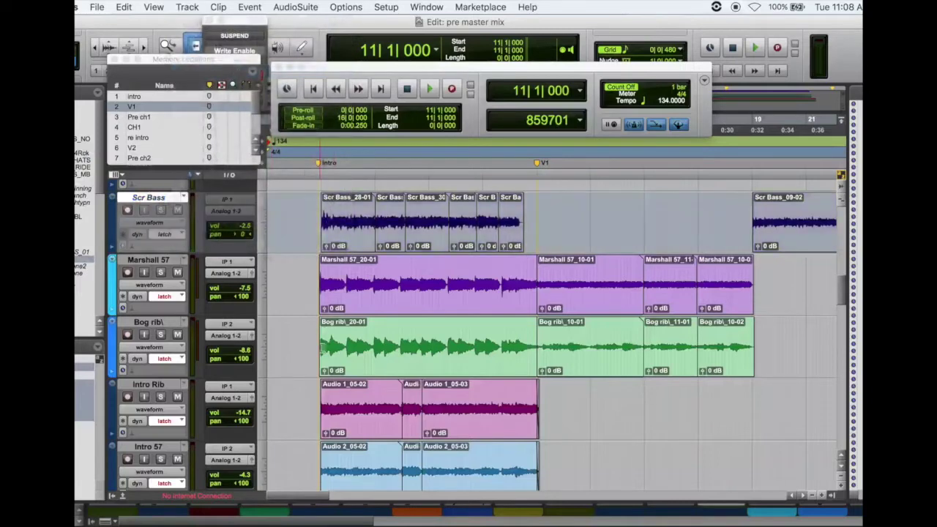
Solo Marshall 57 and Bog rib and audition the intro from 3|4|480.
left_click(160, 334)
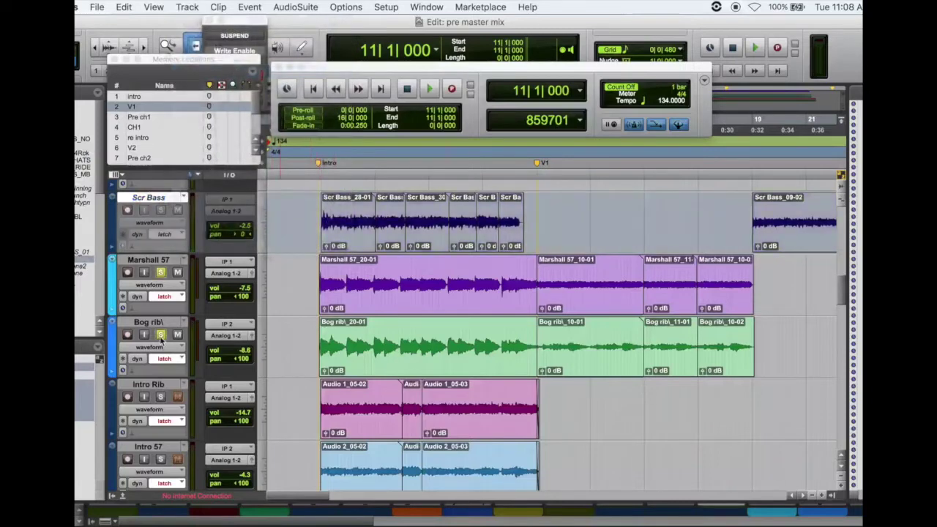
key("space")
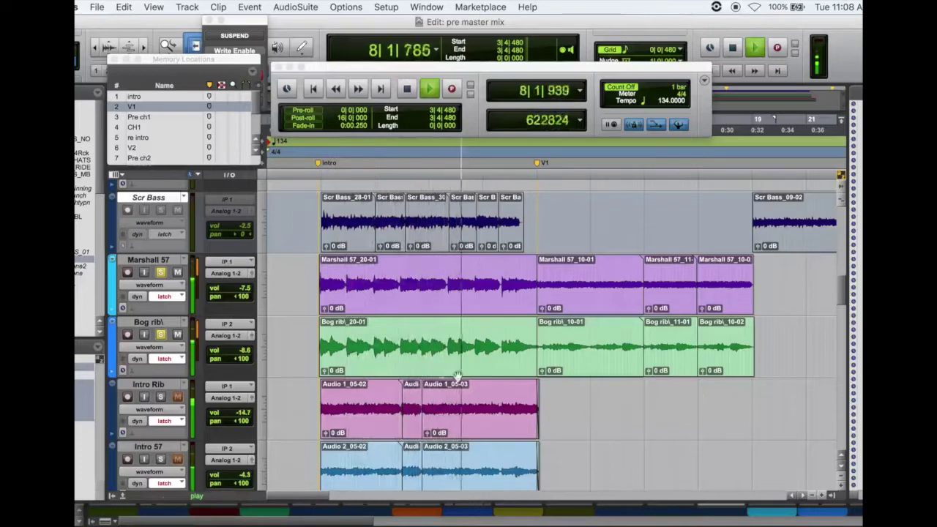
key("space")
Solo Intro Rib and Intro 57, unsolo Marshall 57 and Bog rib, and replay the intro.
left_click(160, 397)
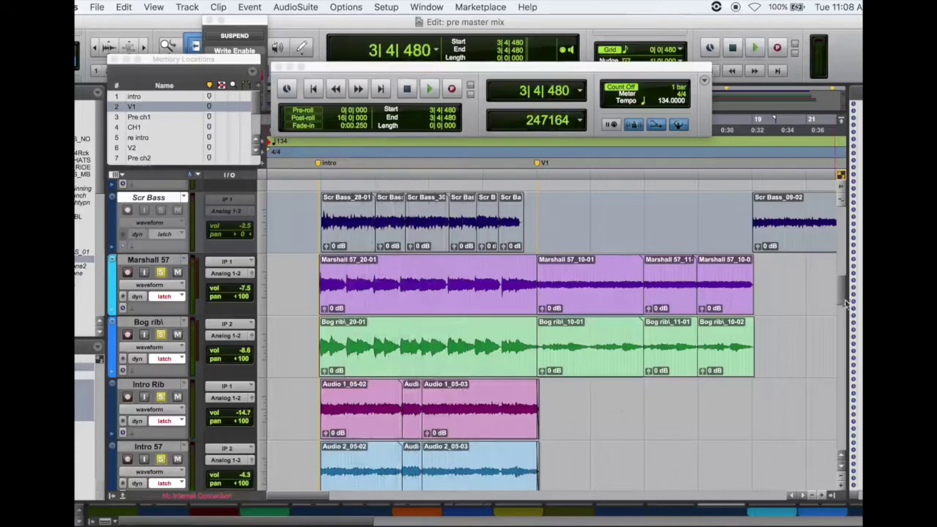
left_click_drag(846, 302, 844, 309)
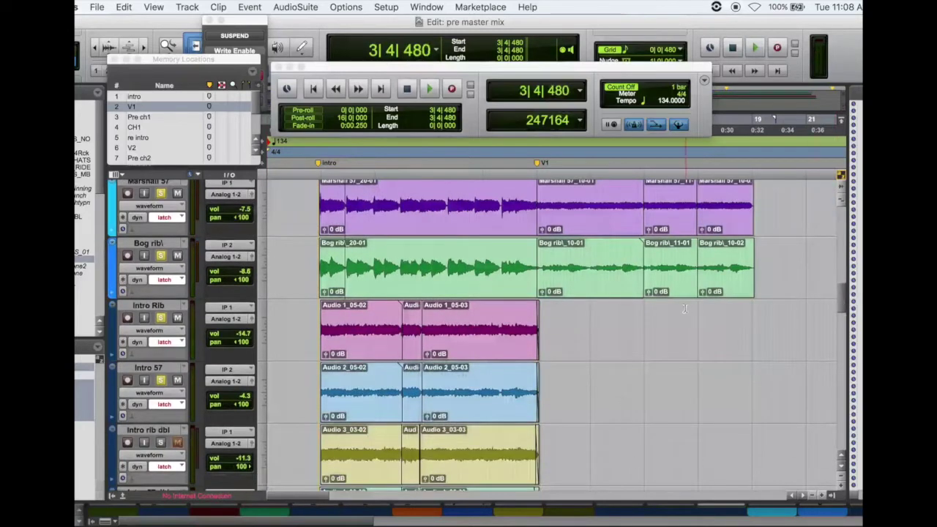
key("space")
key("space")
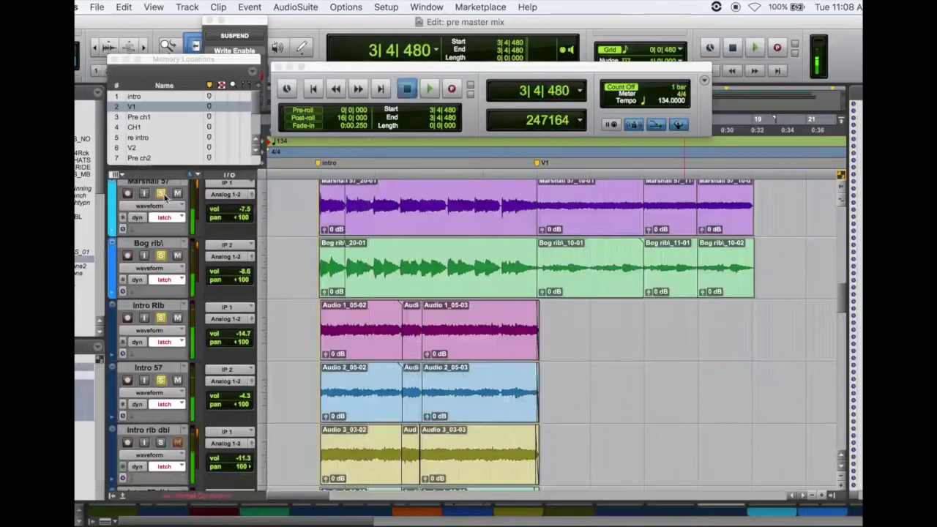
left_click(162, 194)
key("space")
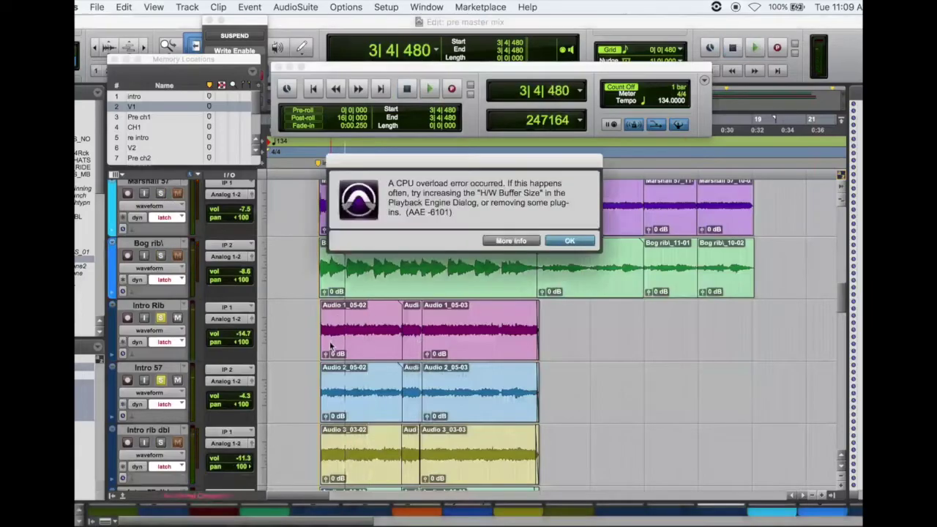
Clear the error, play from 3|2|000 with Intro rib dbl added, then unsolo Intro rib dbl, Intro Rib and Intro 57.
left_click(568, 241)
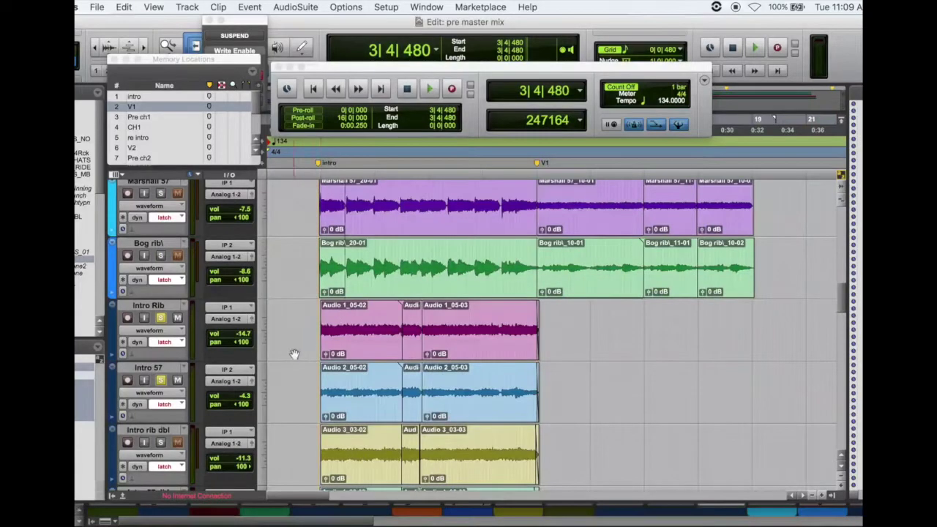
key("space")
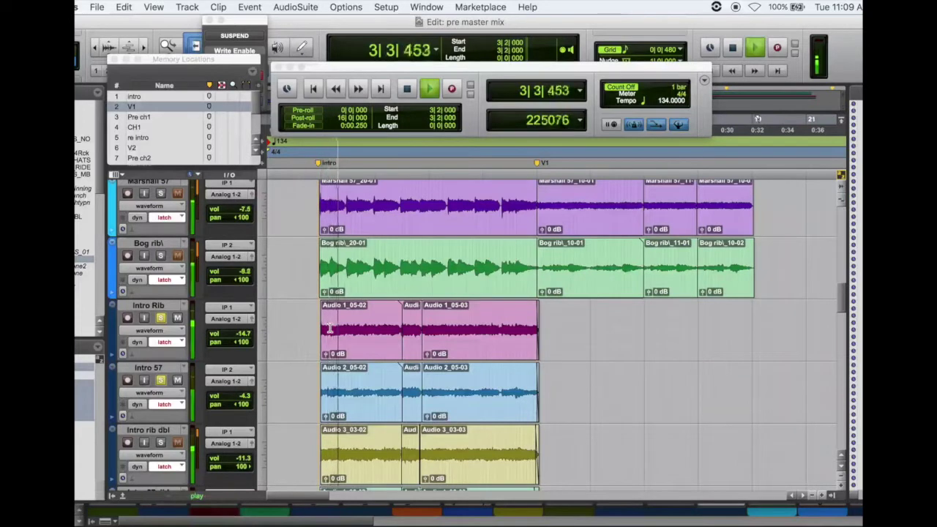
left_click(161, 442)
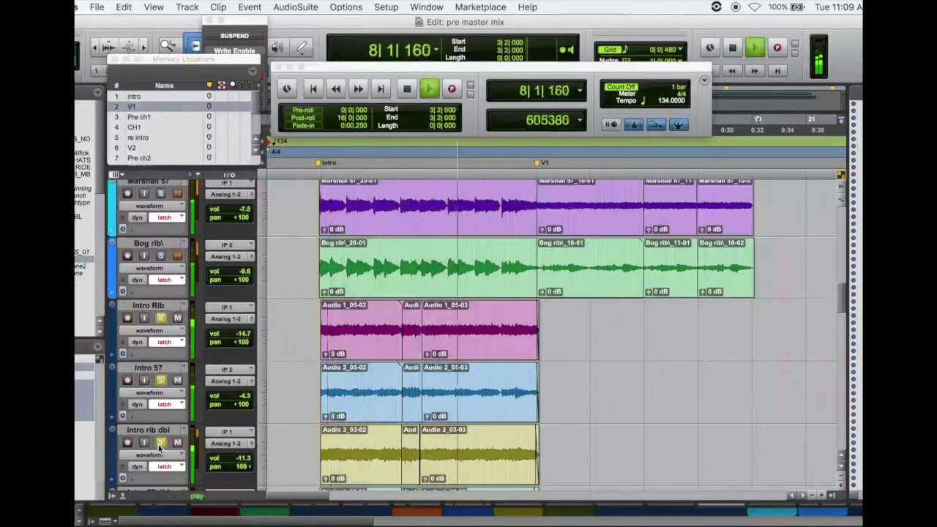
key("space")
left_click(160, 442)
left_click(161, 380)
left_click(161, 318)
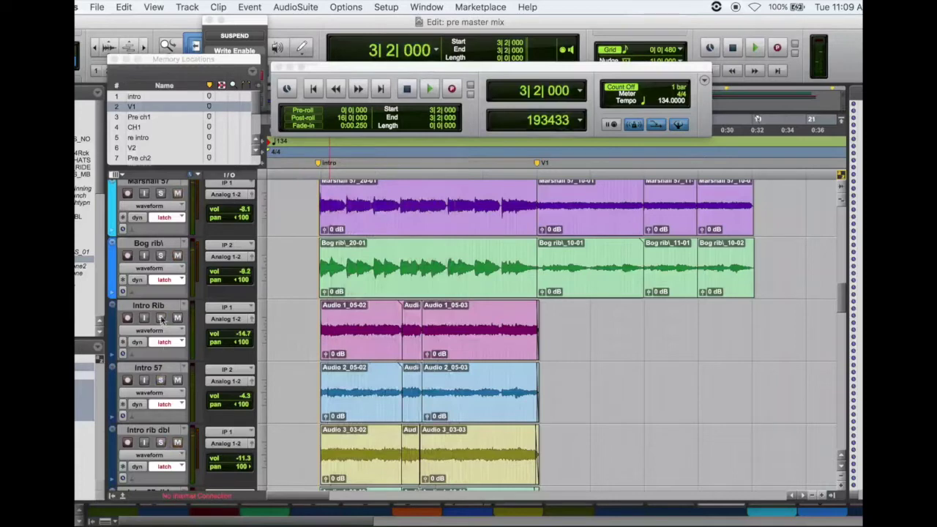
Solo Marshall 57 and Bog rib, then add Intro Rib and Intro 57 and play all four.
left_click(160, 193)
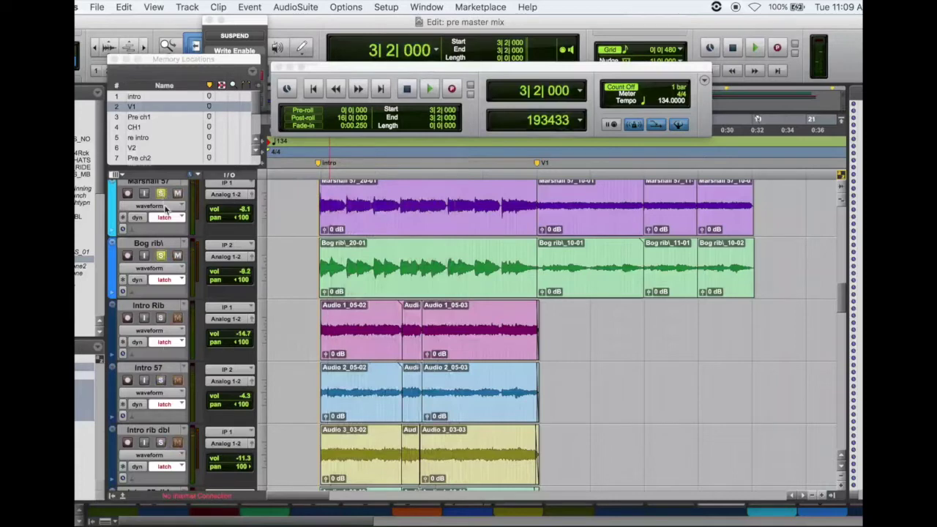
key("space")
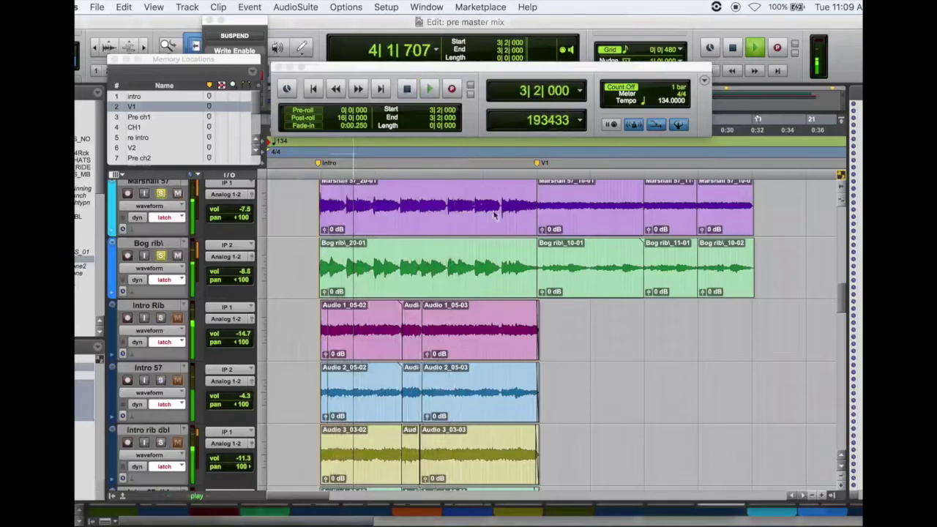
left_click(572, 240)
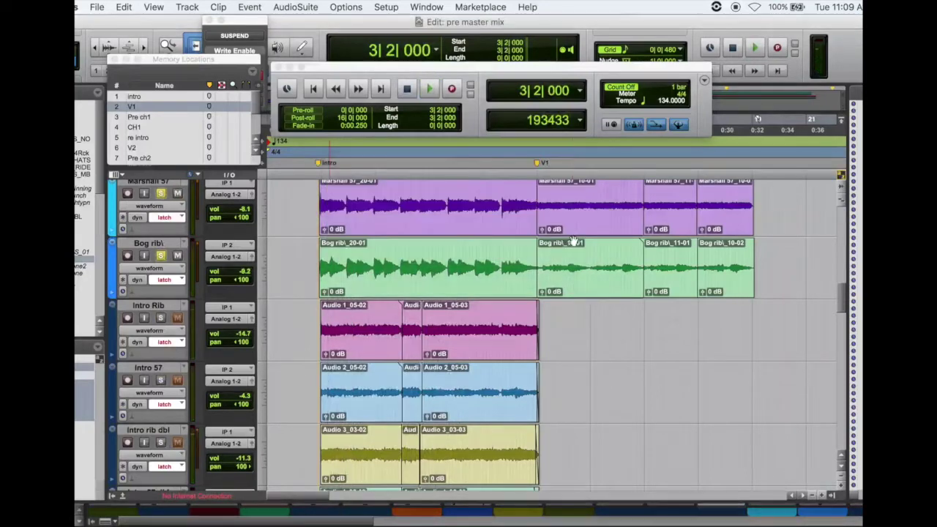
key("space")
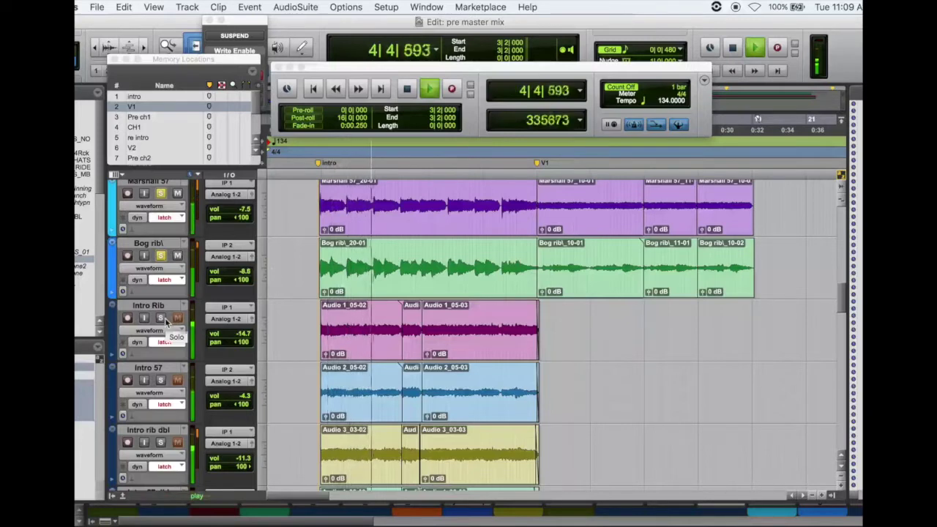
key("space")
left_click(161, 318)
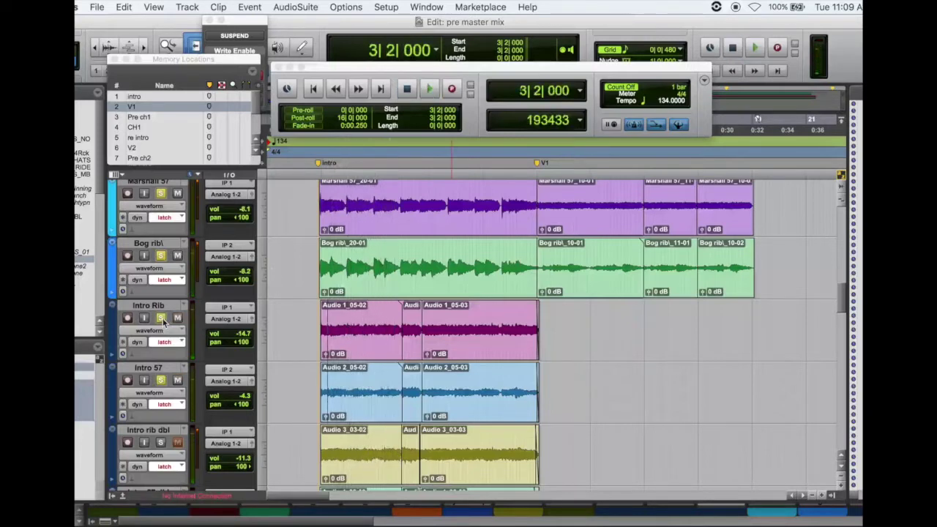
key("space")
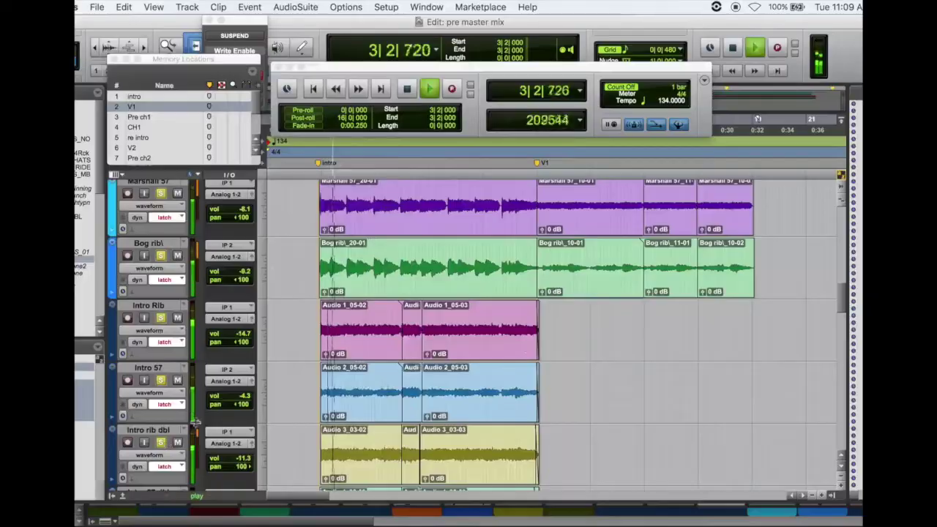
Stop playback, unsolo the intro doubles, Marshall 57 and Bog rib, and recall the CH1 location.
scroll(845, 307, "down", 3)
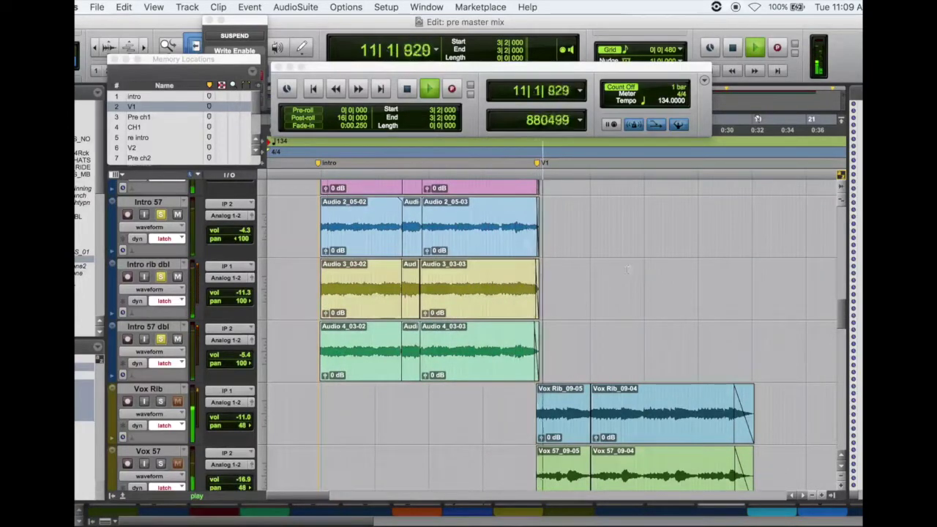
key("space")
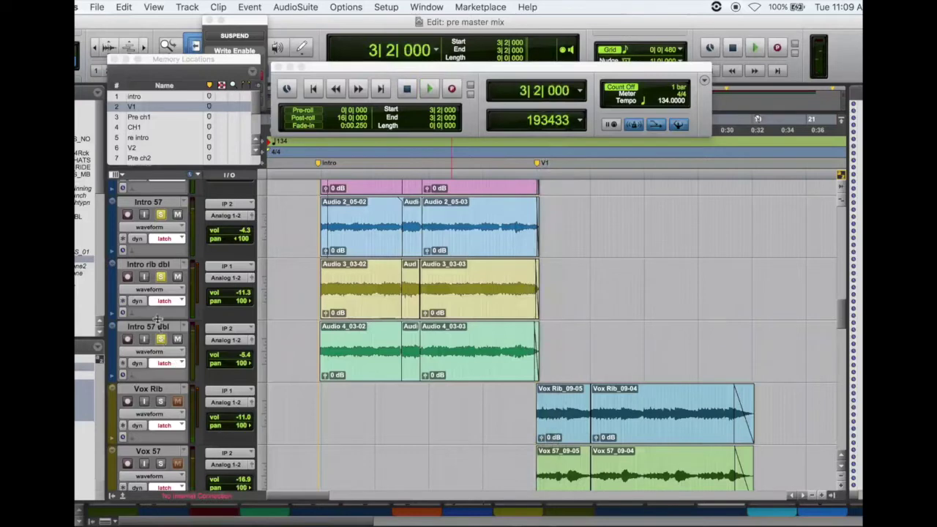
left_click_drag(160, 276, 160, 340)
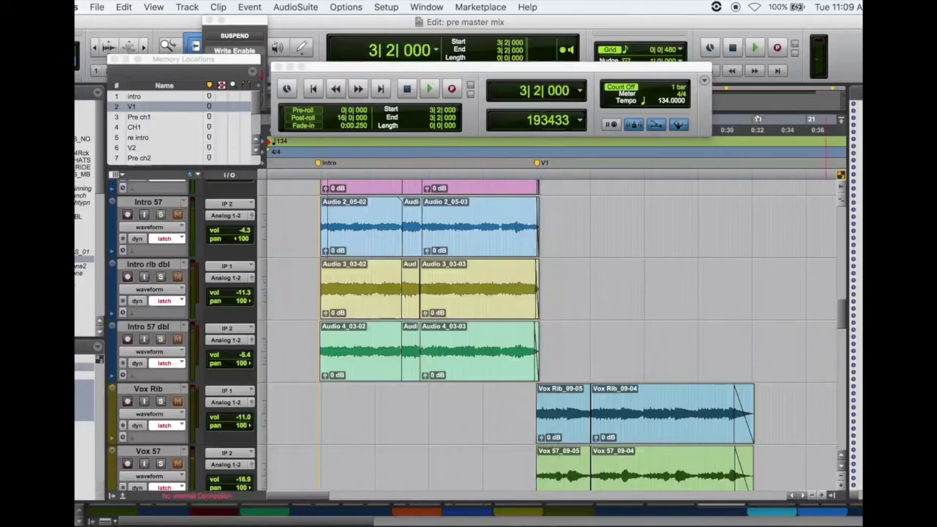
left_click_drag(843, 317, 830, 294)
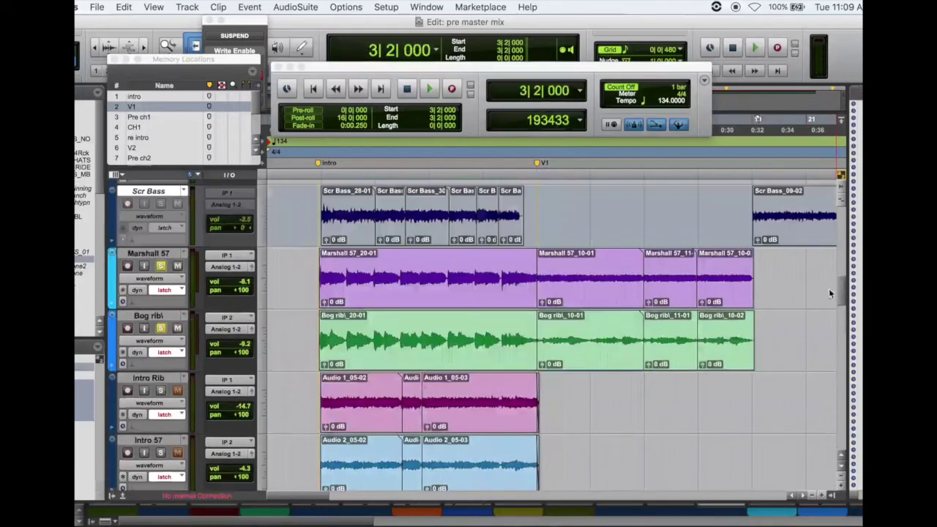
left_click(160, 266, "alt")
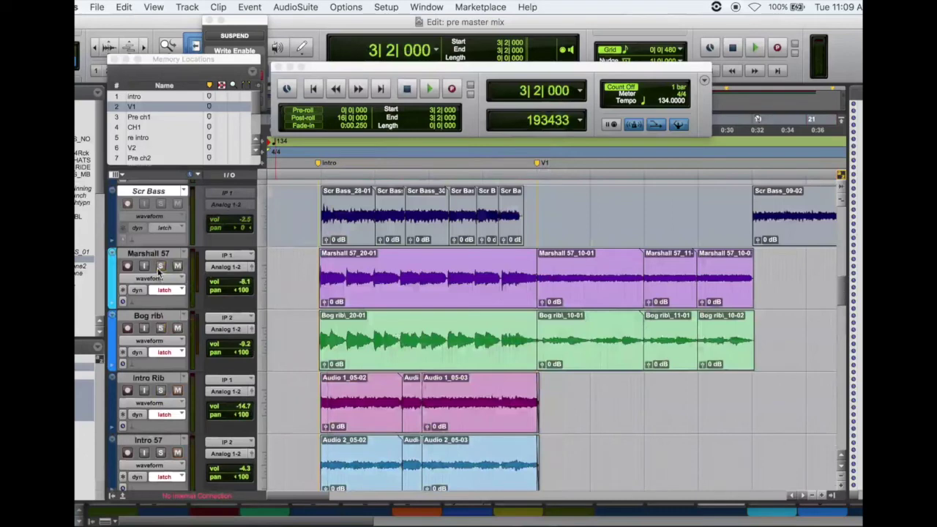
left_click(170, 127)
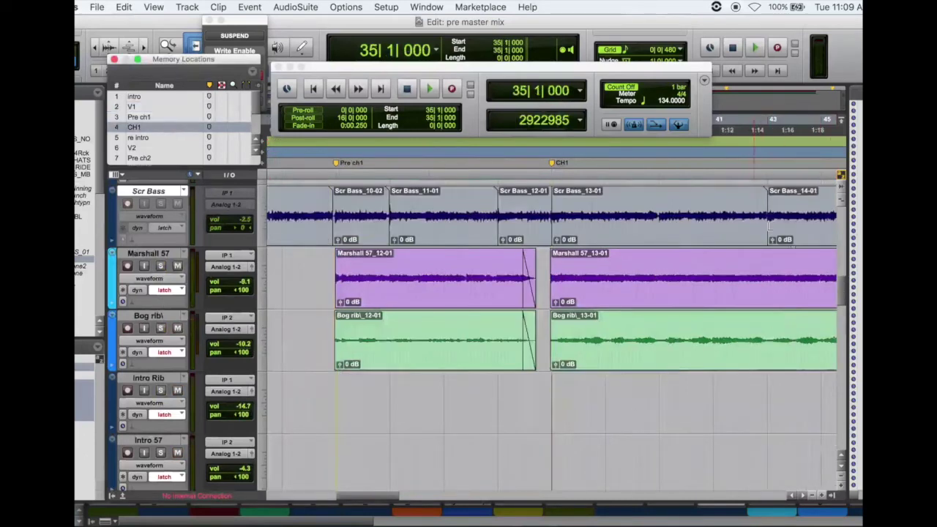
Set the start just before CH1, solo Vox Rib and Vox 57, and play them.
left_click(842, 285)
left_click_drag(842, 256, 841, 319)
scroll(842, 318, "down", 2)
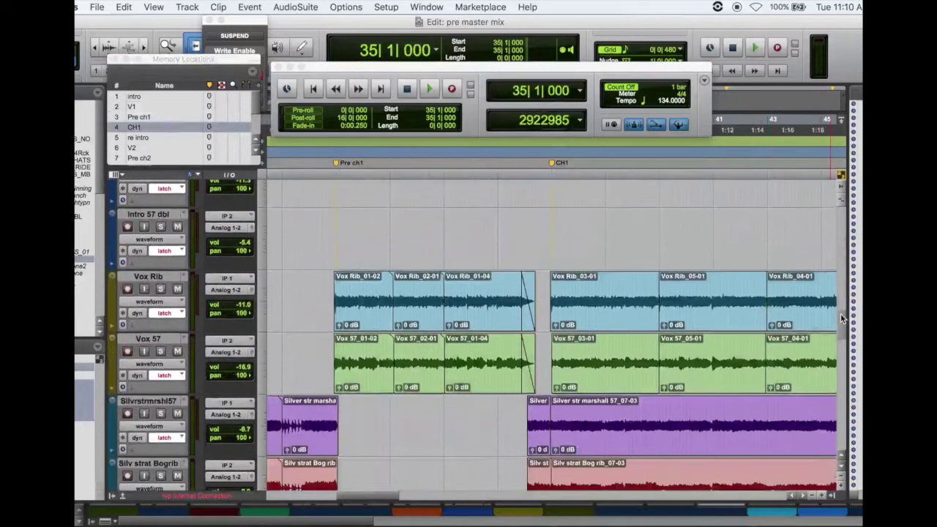
scroll(842, 318, "down", 2)
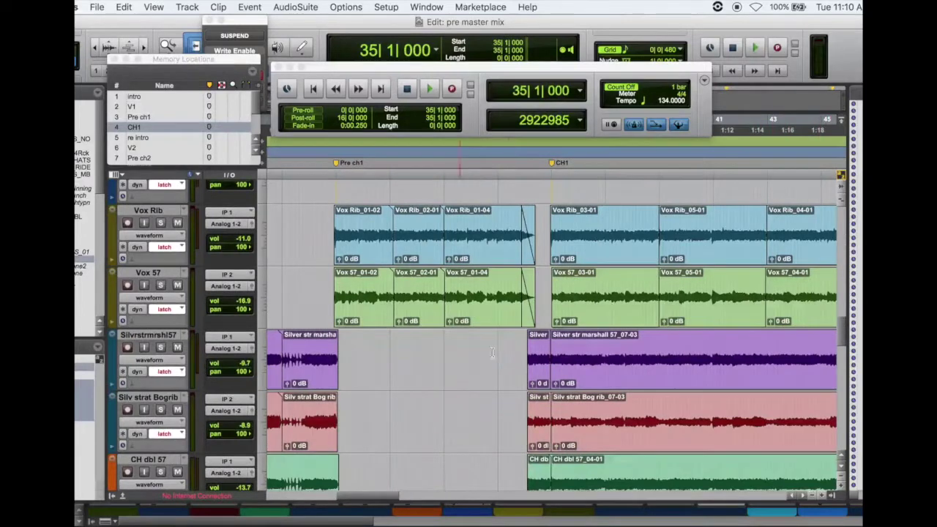
left_click(548, 181)
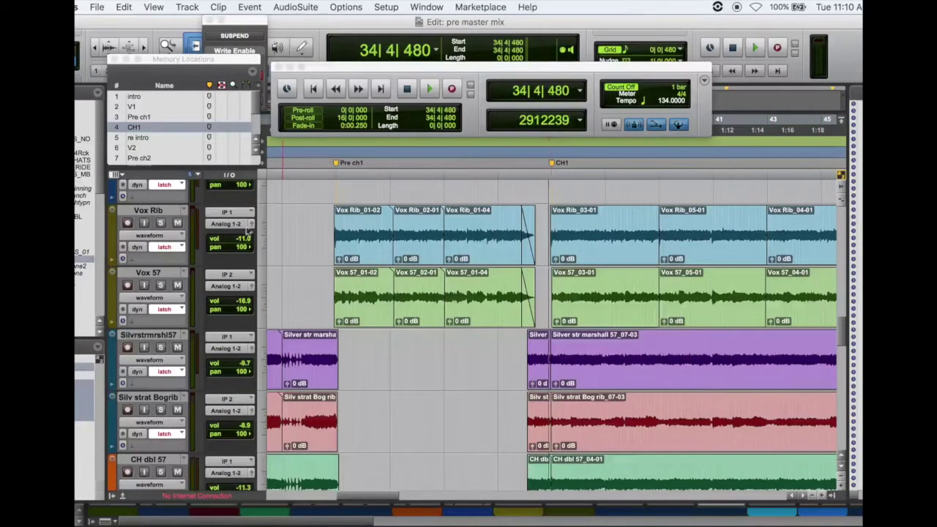
left_click(160, 223)
key("space")
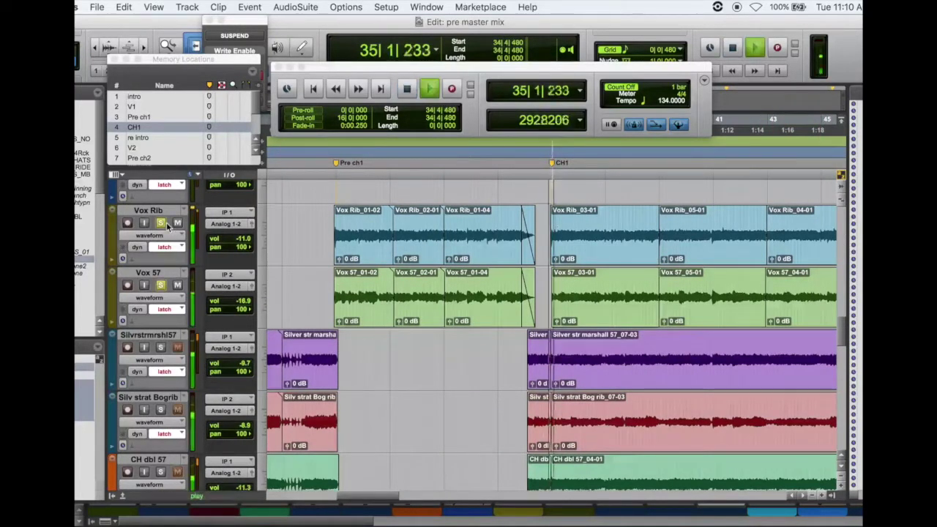
Add the Silvrstrmrshl57 guitar to the solos and replay the section from 34|4|480.
left_click(160, 349)
key("space")
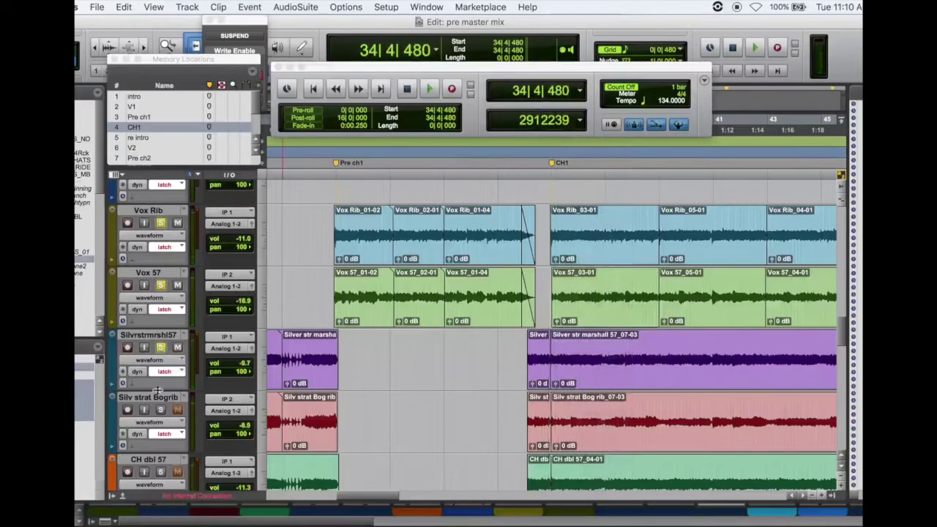
key("space")
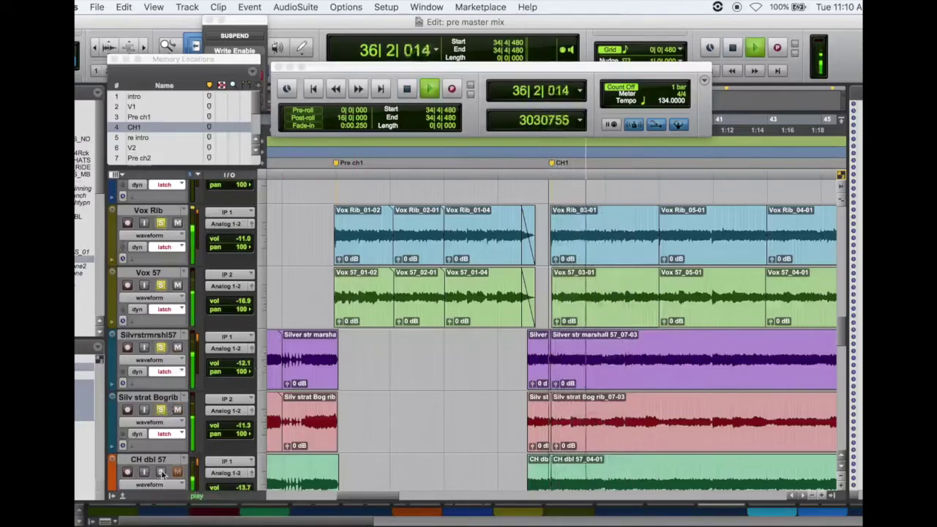
Stop the chorus playback and move the play start back to 36|3|480.
scroll(845, 348, "down", 3)
scroll(393, 390, "down", 2)
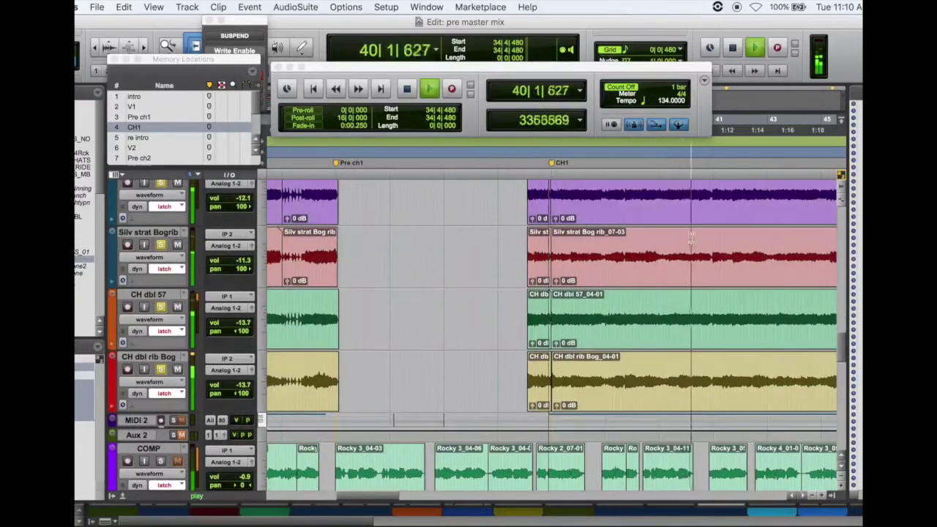
key("space")
left_click(667, 238)
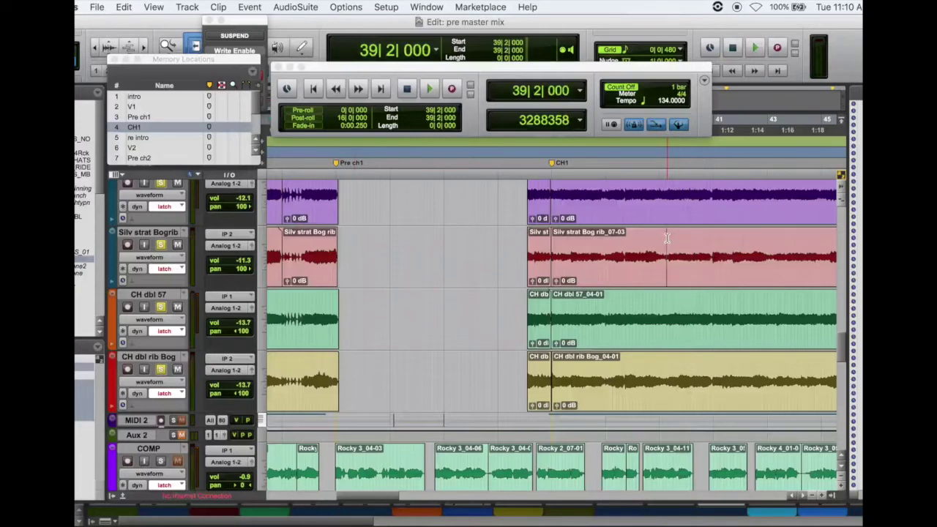
left_click(607, 252)
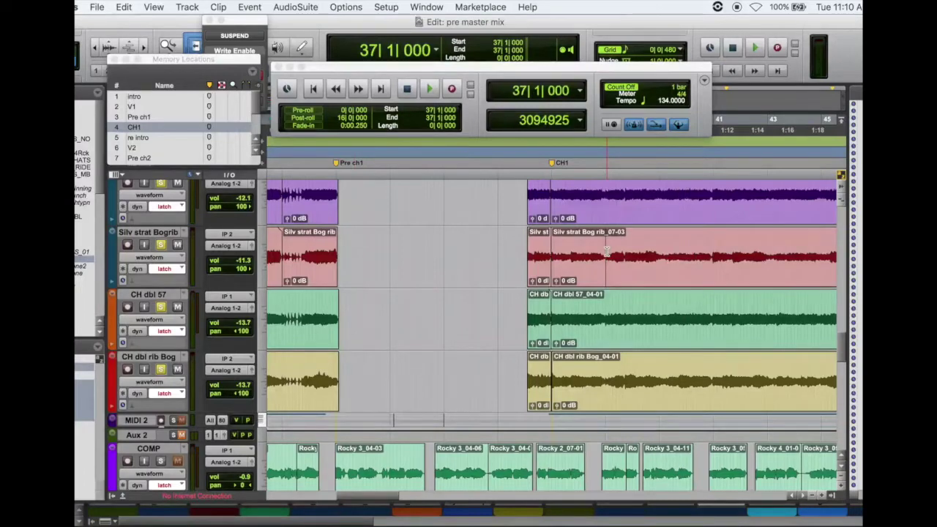
left_click(595, 322)
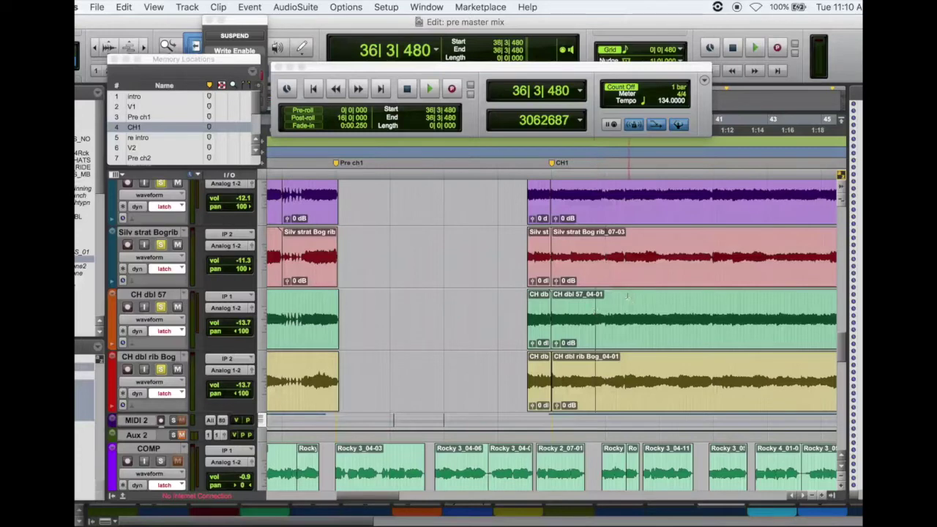
Clear the solos on the CH dbl, Silv strat Bogrib, Silvrstrmrshl57 and Vox tracks.
left_click(160, 369)
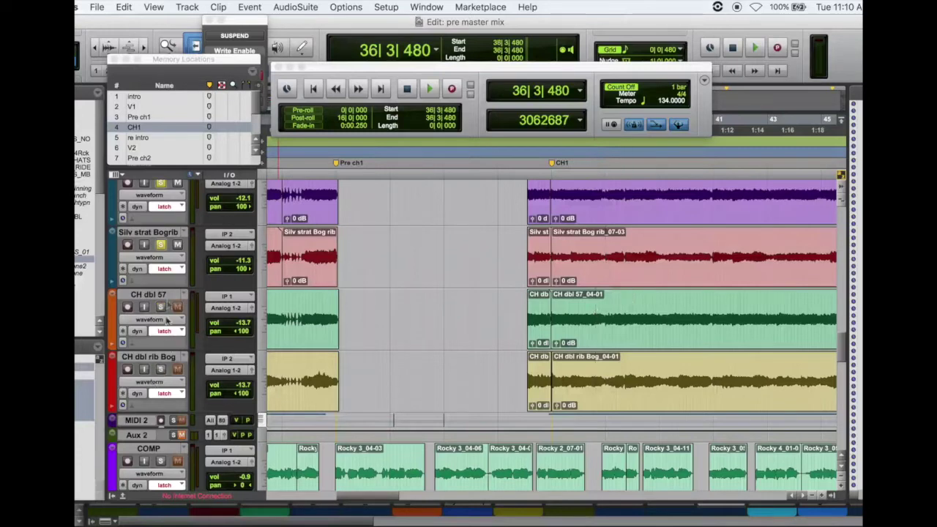
left_click(161, 245)
left_click(161, 184)
left_click_drag(842, 342, 842, 323)
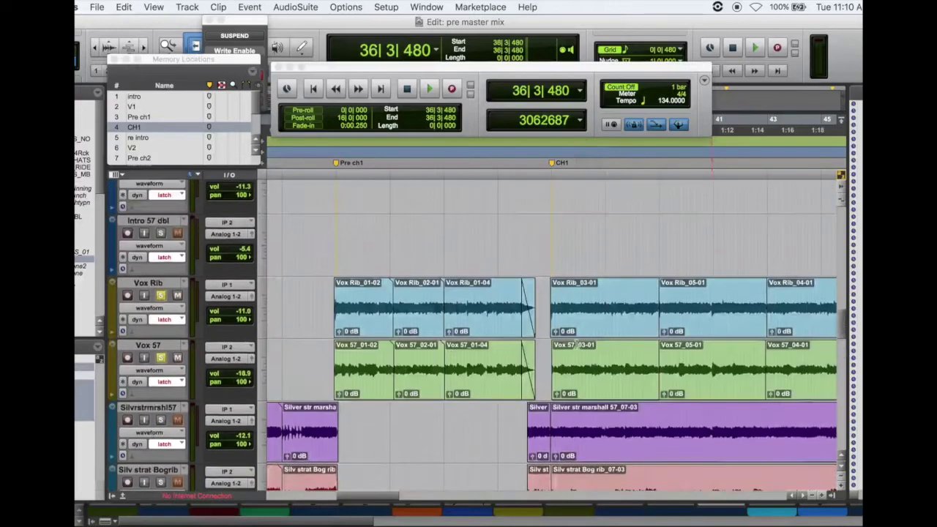
left_click(161, 295)
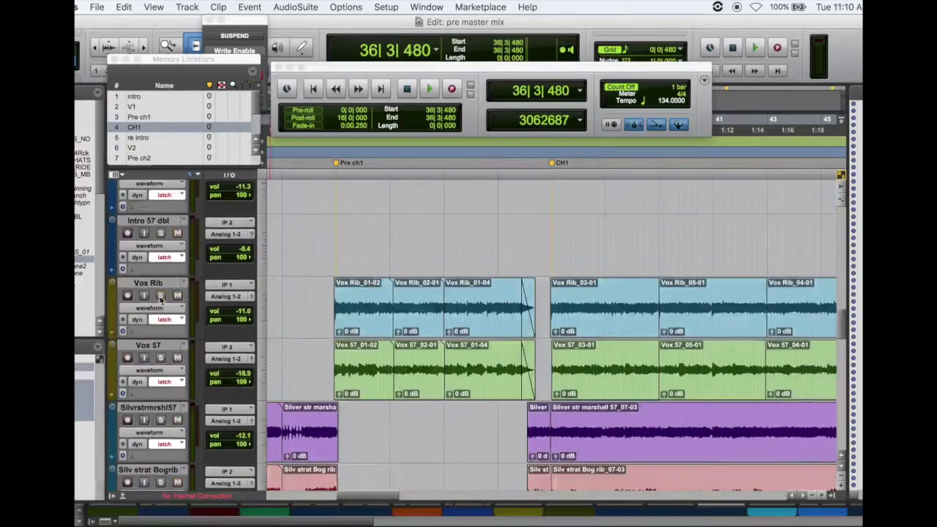
Set the play start to 35|2|480 and bring the BILLY, Hi harm and Lo harm tracks into view.
left_click(593, 226)
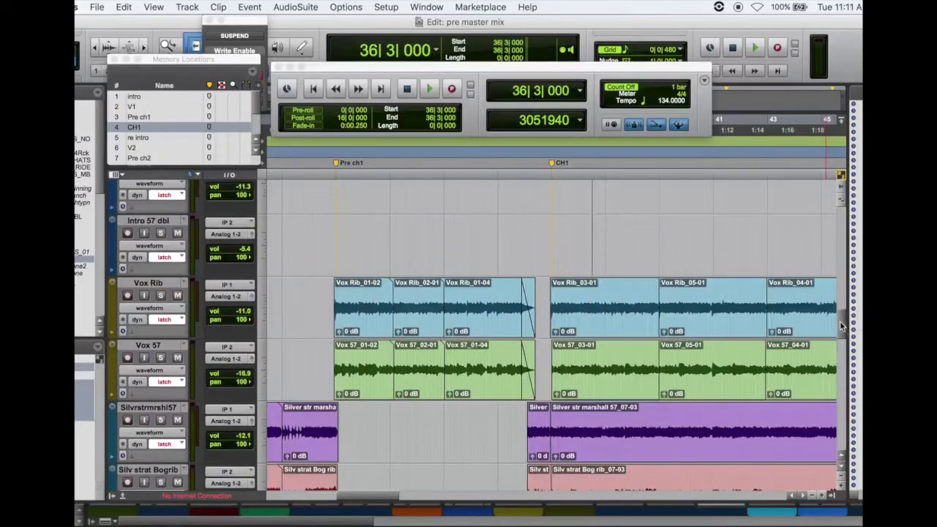
left_click_drag(842, 326, 843, 368)
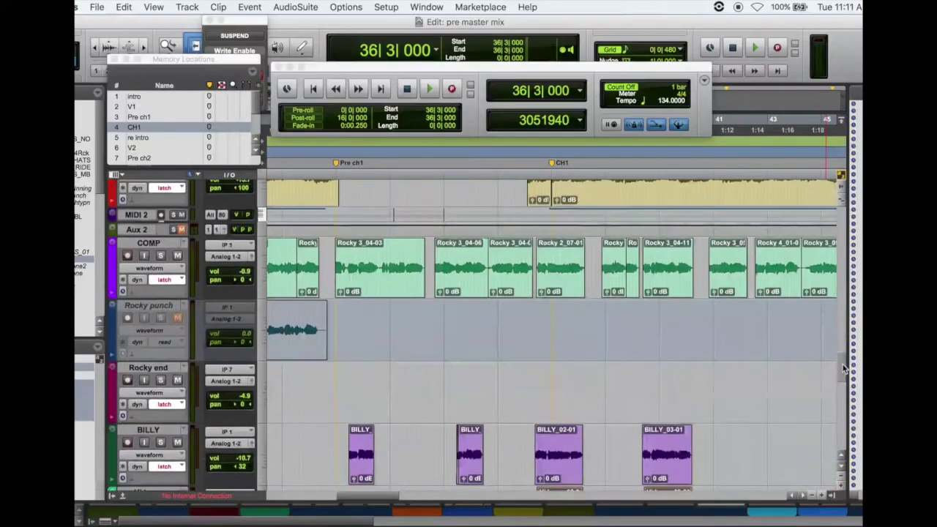
left_click(567, 312)
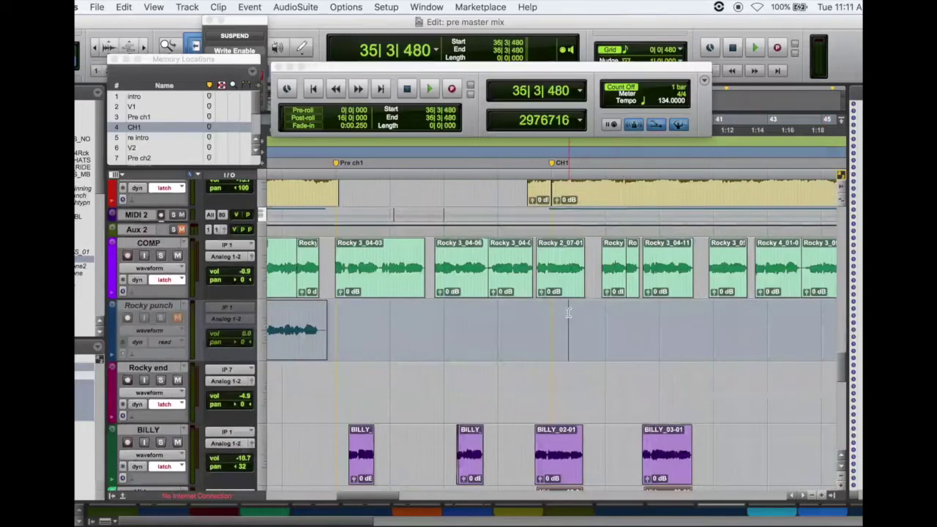
left_click(562, 313)
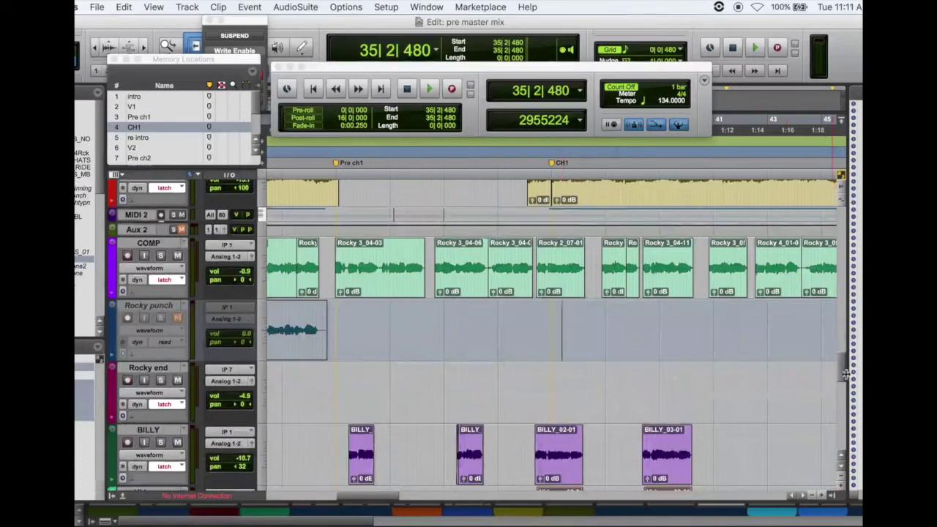
scroll(843, 376, "down", 5)
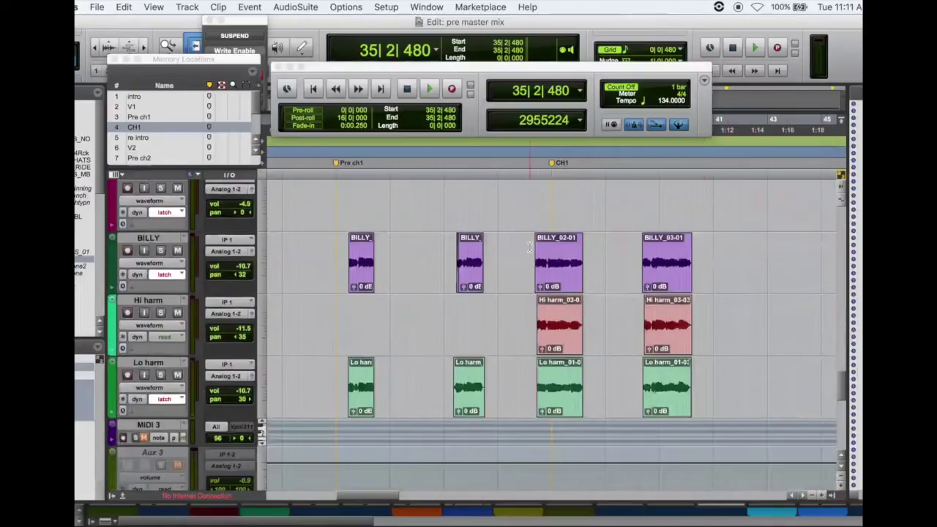
From 34|1|480, audition the soloed Lo harm track, then switch the solo to the lead vocal.
left_click(530, 317)
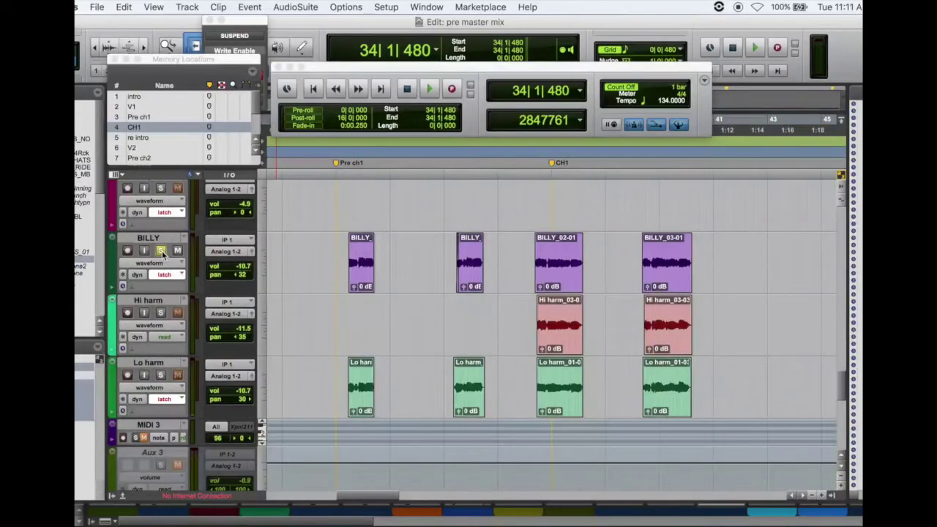
key("space")
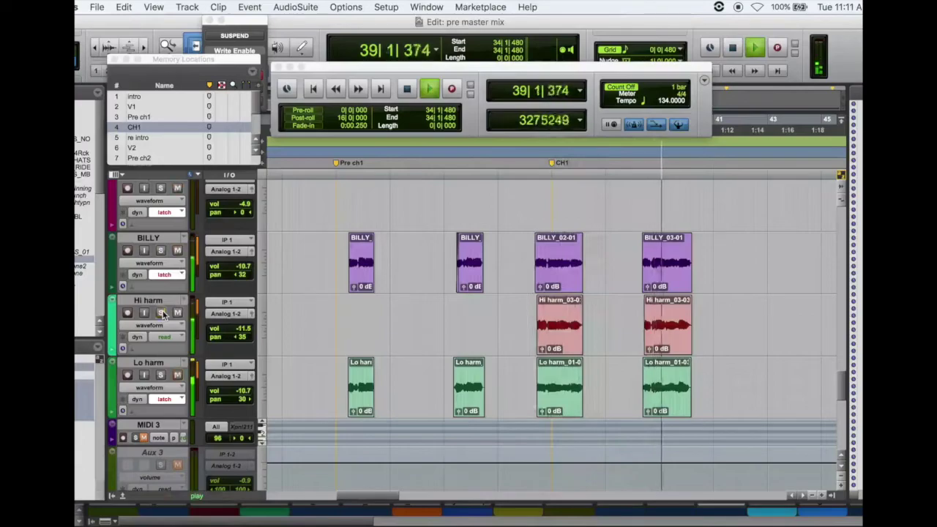
left_click(161, 375)
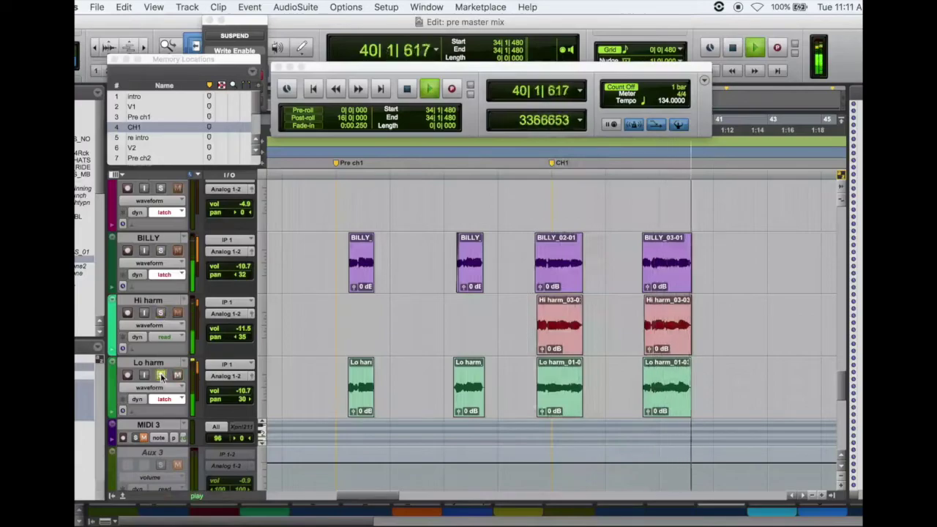
key("space")
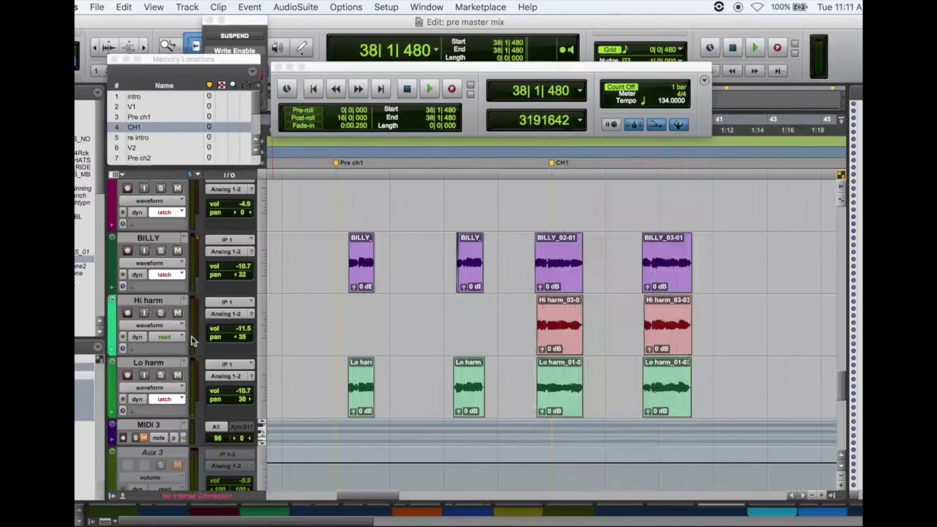
left_click(161, 376)
key("space")
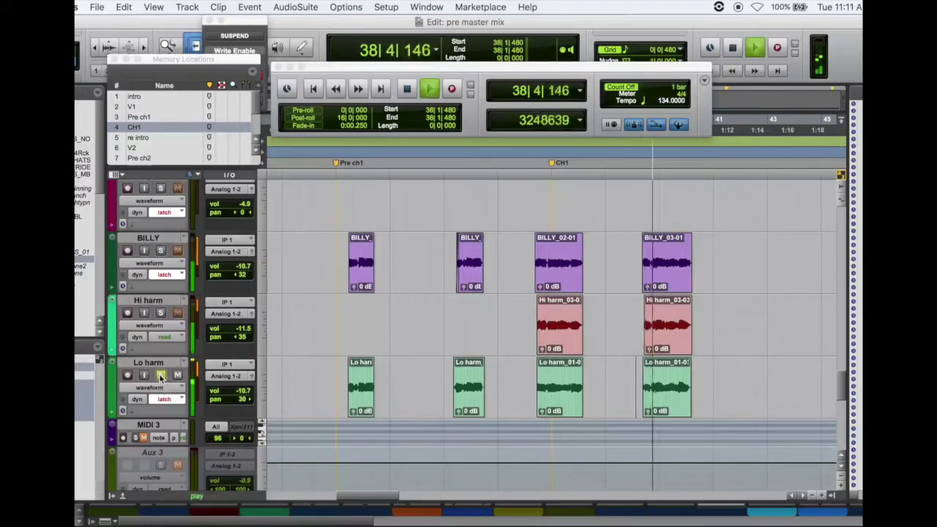
left_click(160, 251)
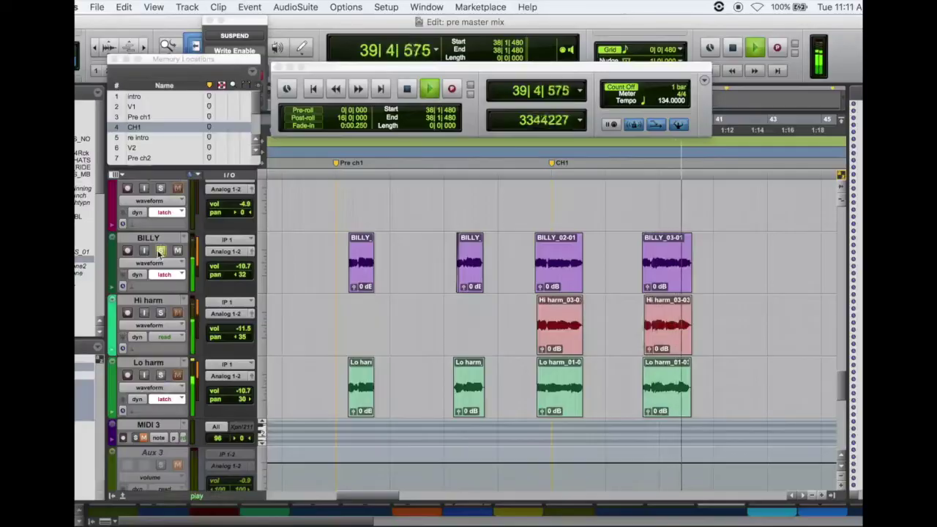
key("space")
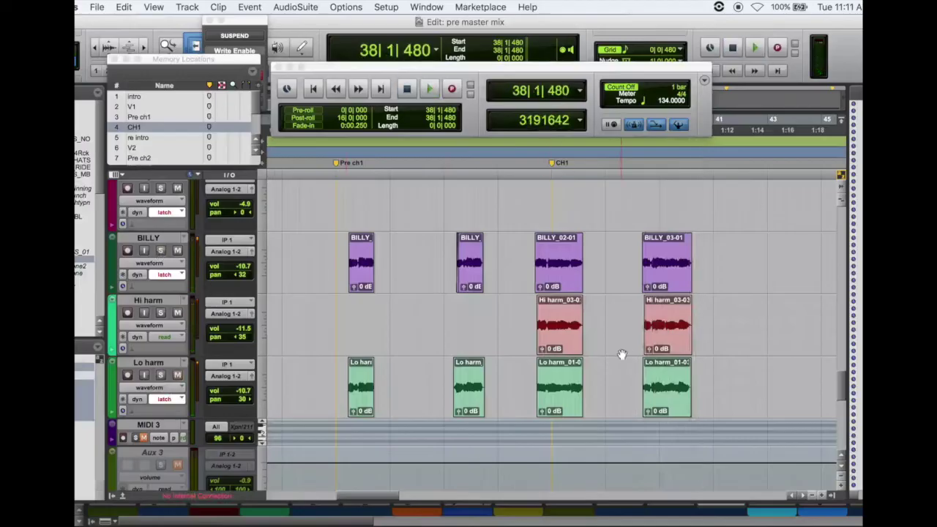
Play the lead vocal and Lo harm soloed together from 38|2|000, then unsolo the lead vocal.
left_click(640, 237)
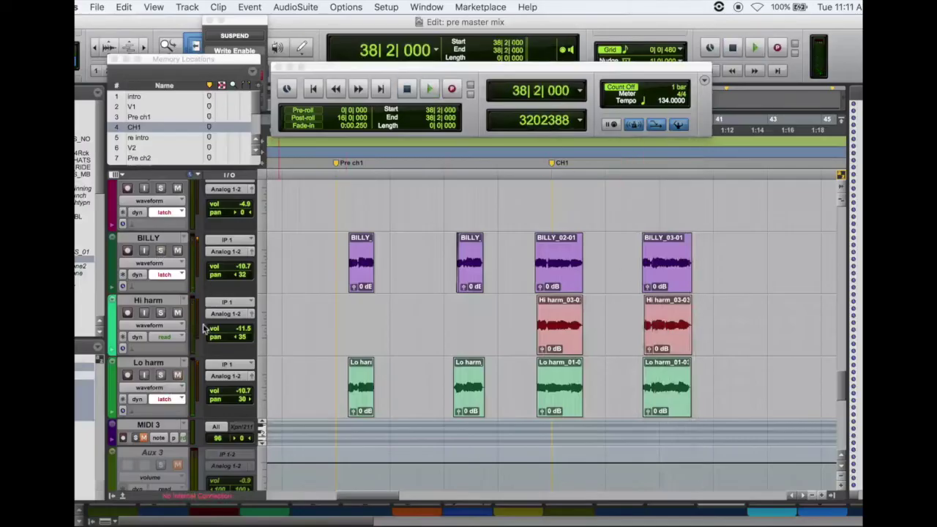
left_click(160, 251)
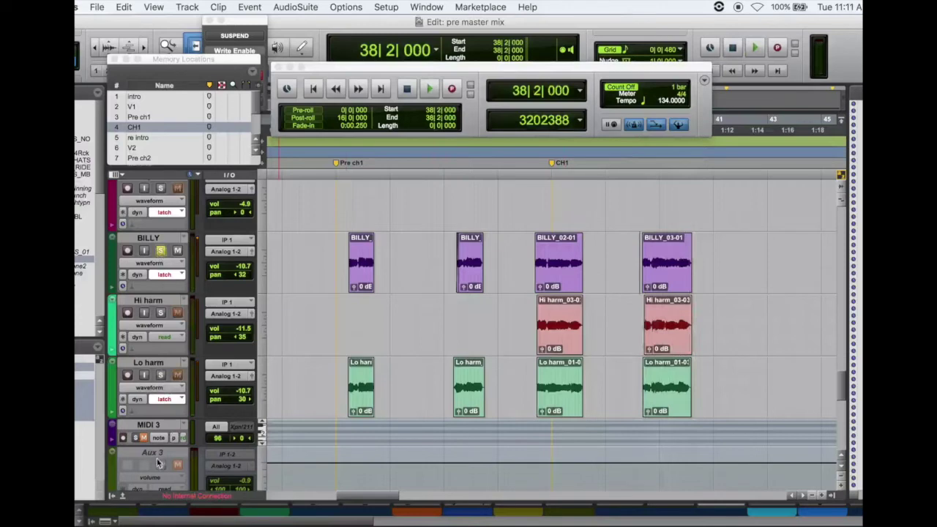
left_click(160, 375)
key("space")
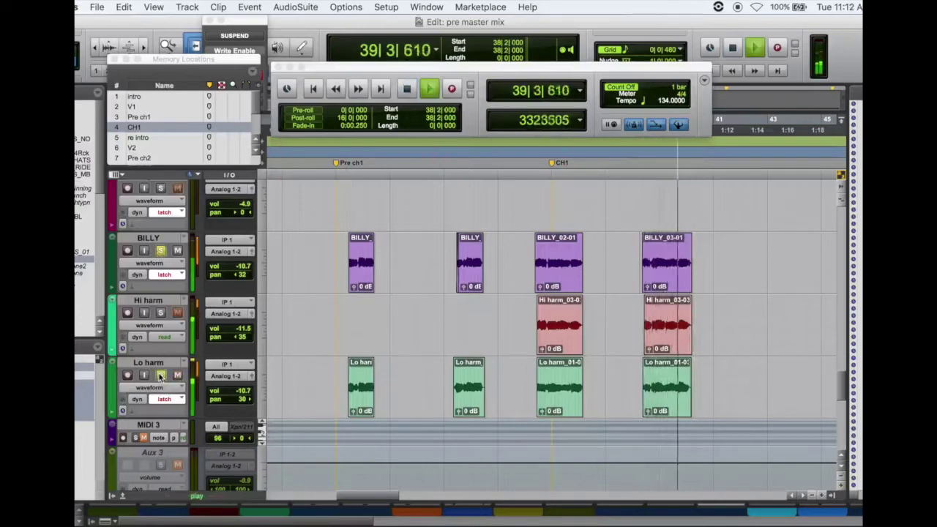
key("space")
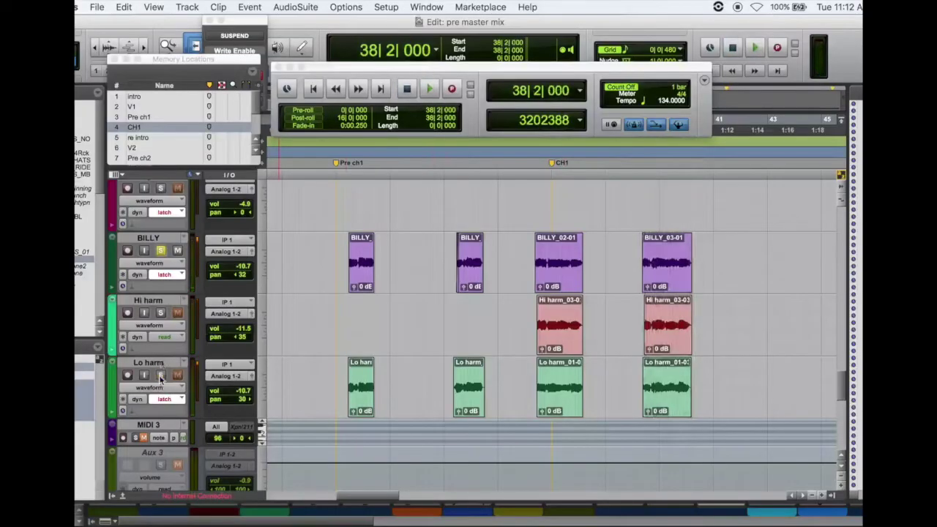
left_click(160, 250)
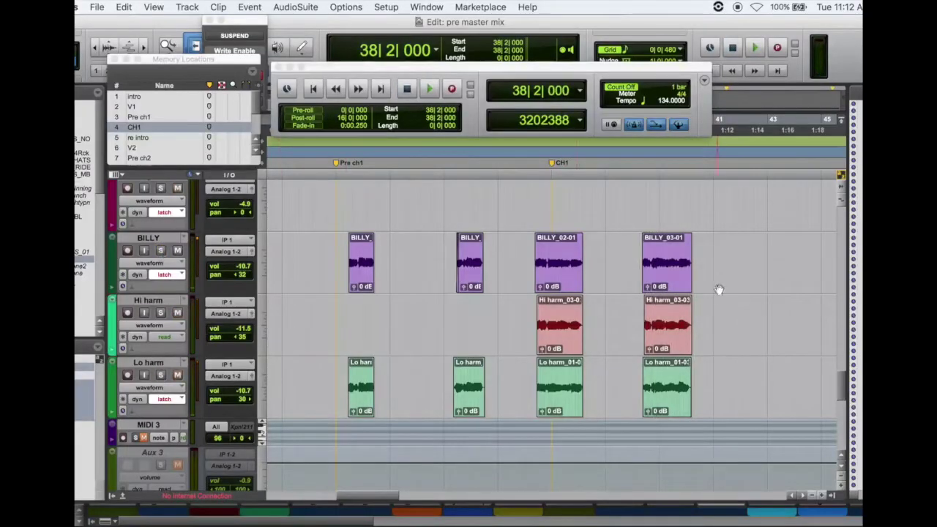
Move the play start to 46|4|480, then recall the V2 memory location at 58|1|000.
scroll(644, 256, "right", 10)
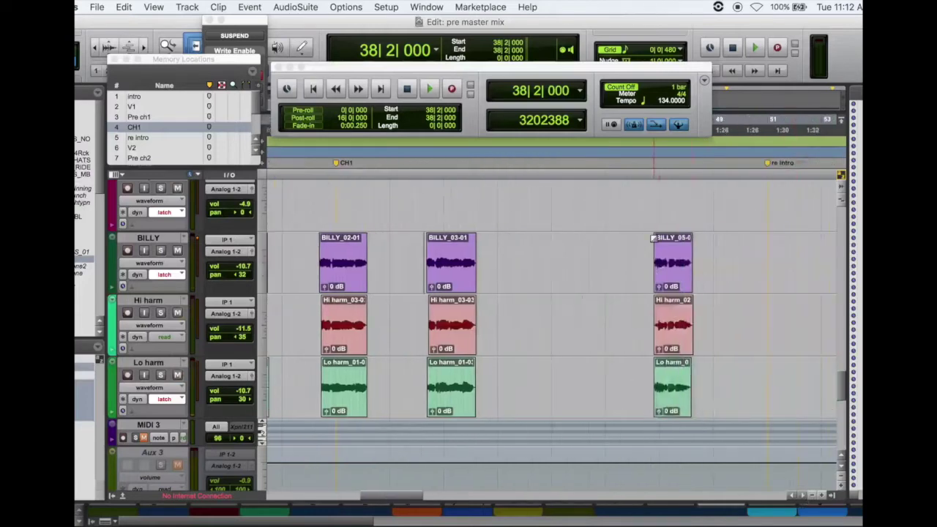
left_click(650, 197)
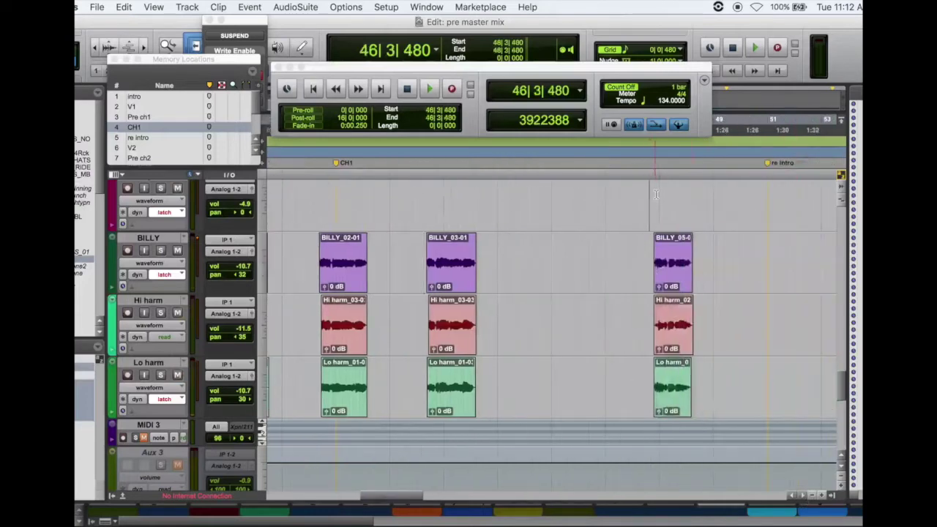
left_click(656, 195)
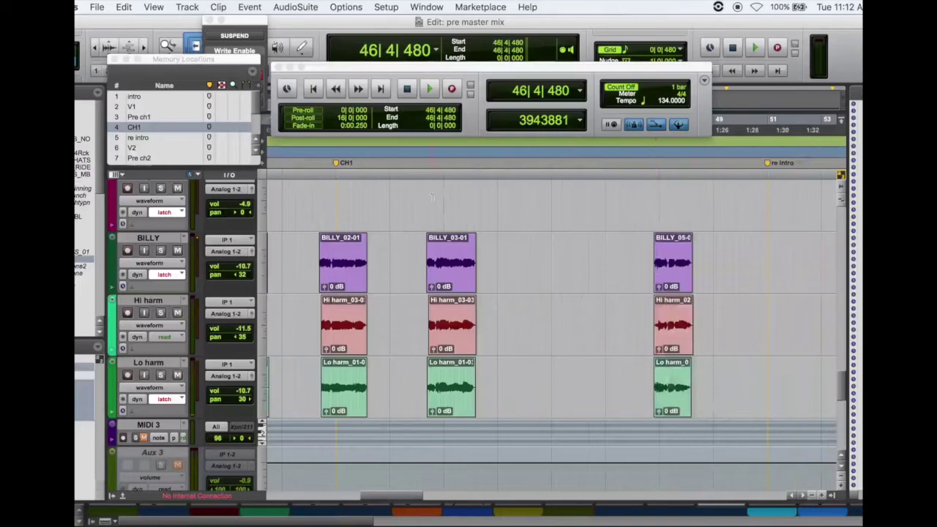
left_click(140, 147)
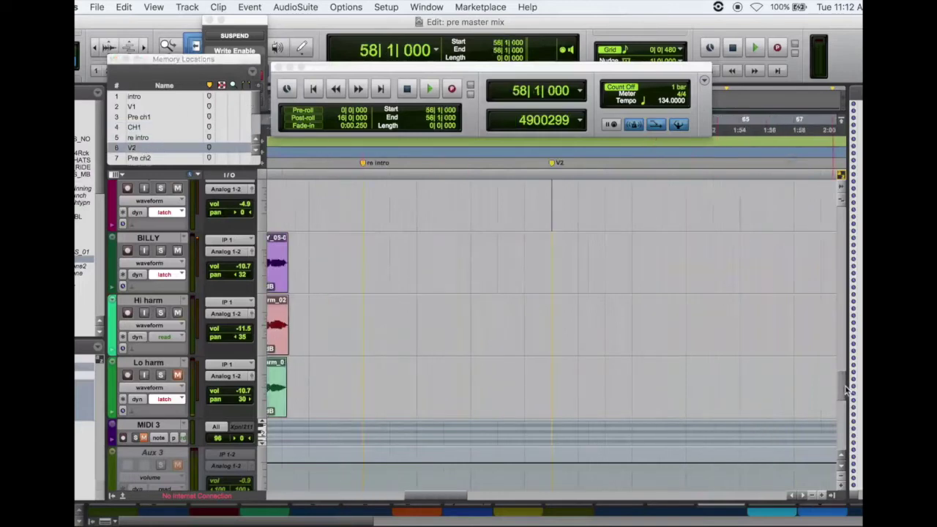
Solo Silvrstrmrshl57 and the CH dbl guitars and play them from the V2 marker.
scroll(628, 370, "up", 5)
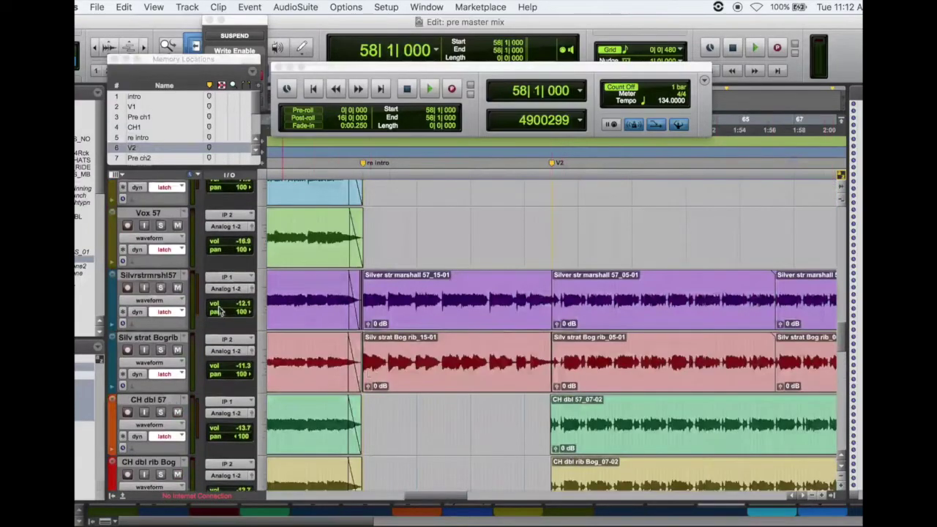
left_click(160, 287)
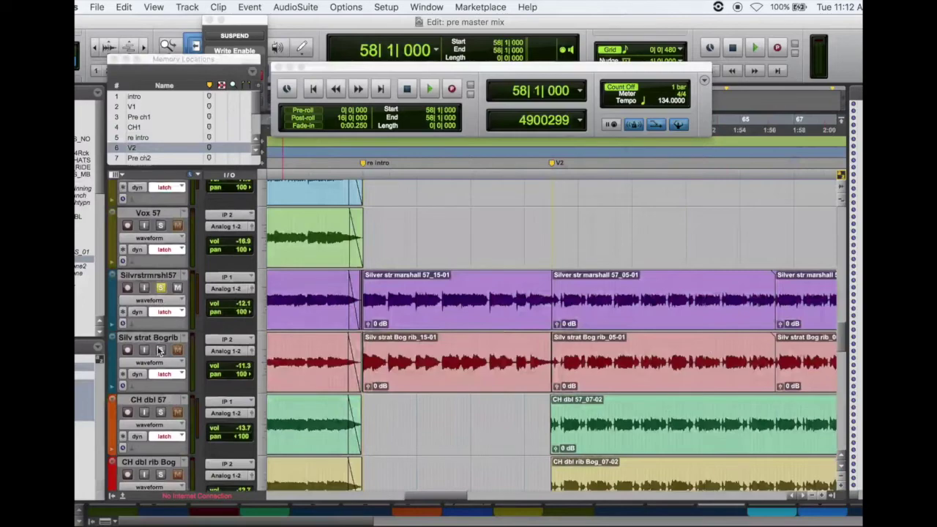
key("space")
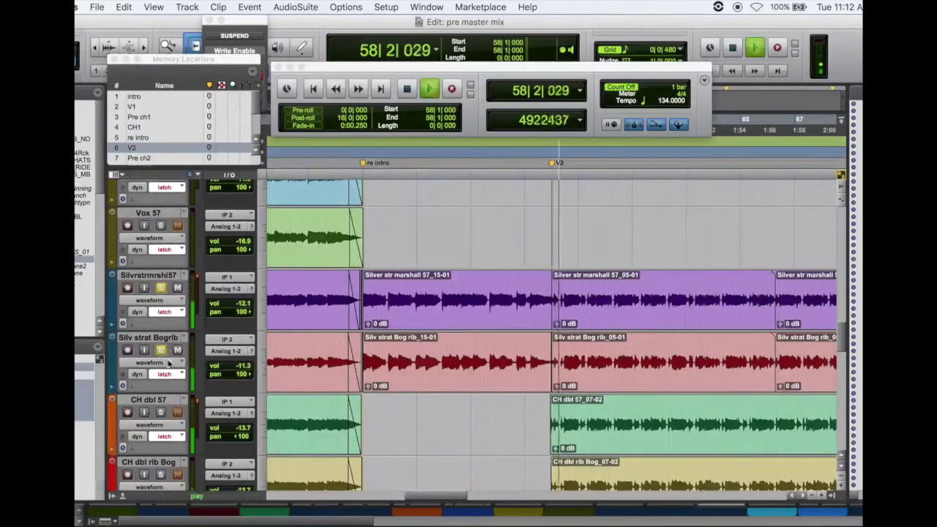
left_click(161, 412)
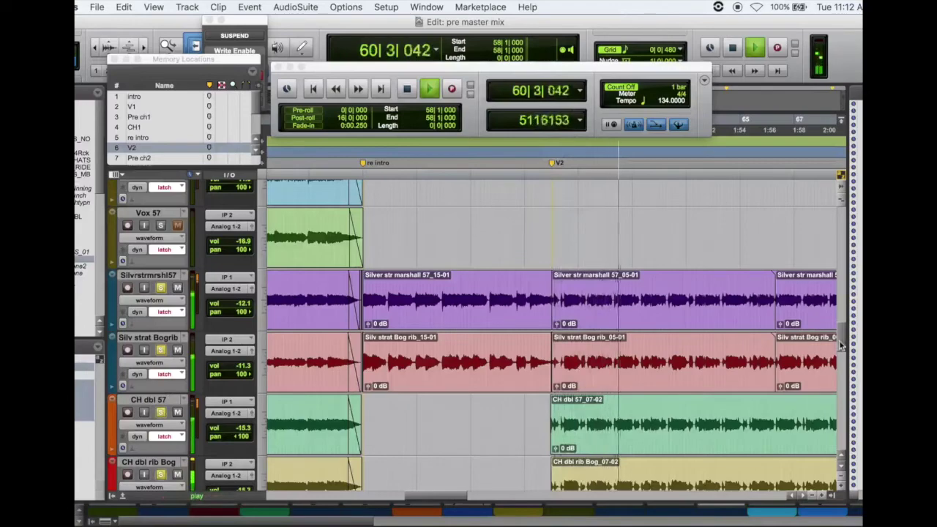
scroll(441, 287, "down", 5)
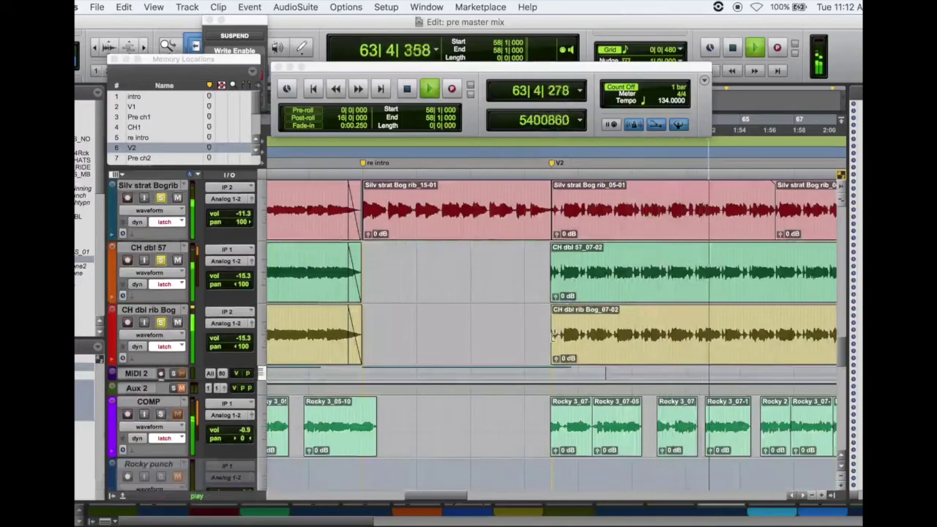
scroll(846, 350, "up", 6)
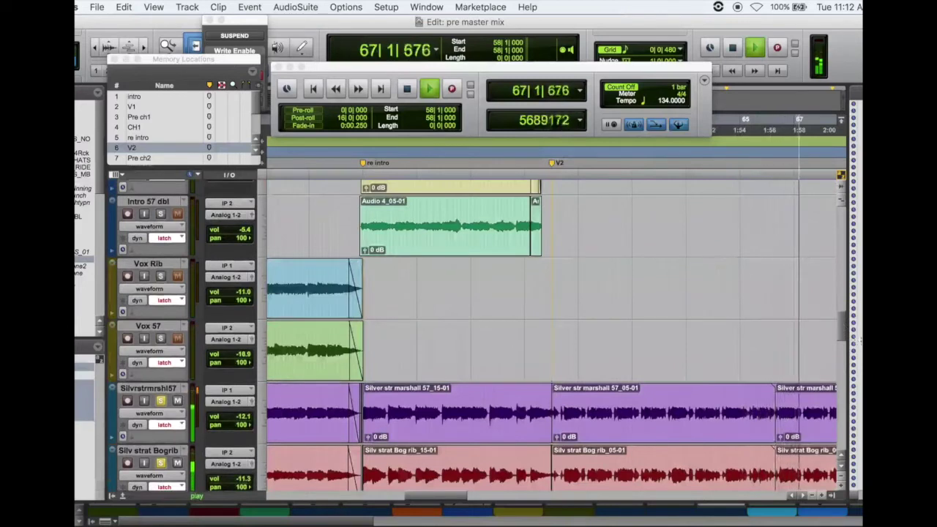
scroll(840, 282, "down", 6)
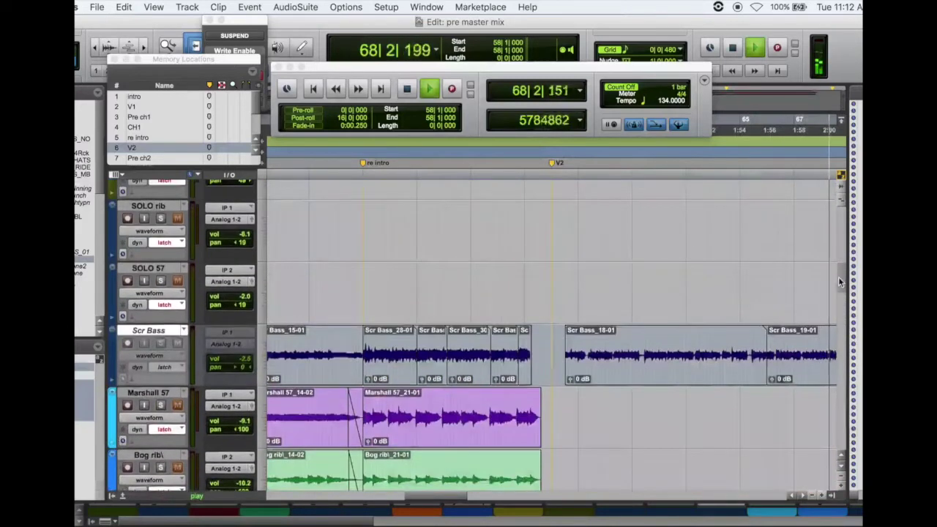
scroll(827, 276, "up", 4)
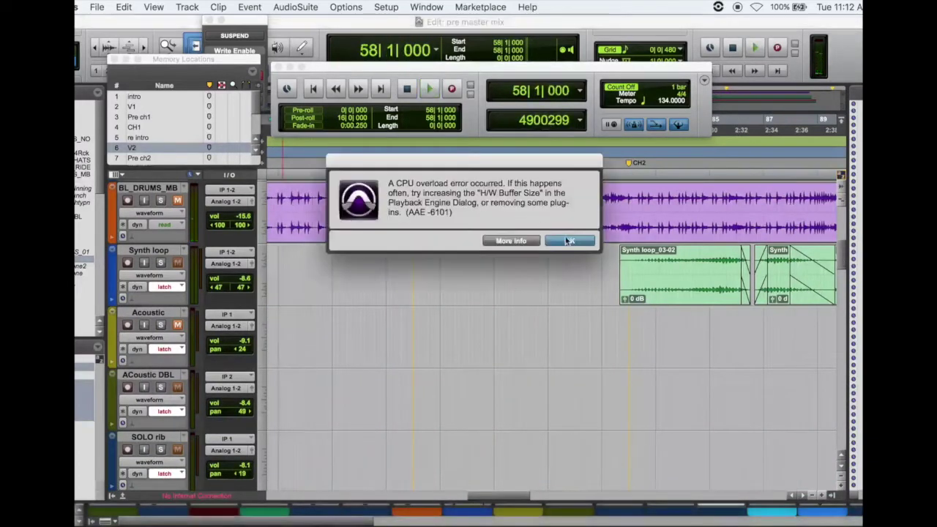
Dismiss the AAE -6101 CPU overload error and place the play start at 79|4|000.
left_click(575, 242)
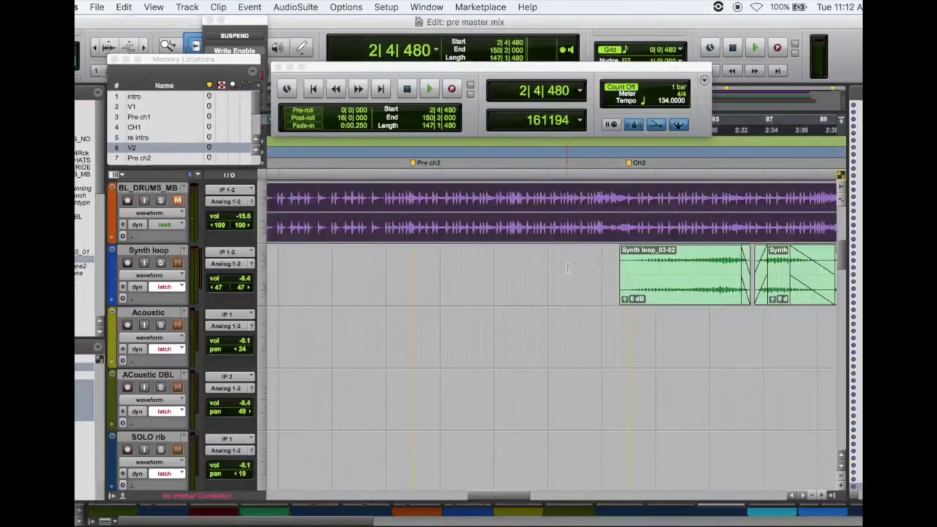
left_click(568, 269)
left_click_drag(842, 252, 813, 330)
scroll(813, 330, "down", 8)
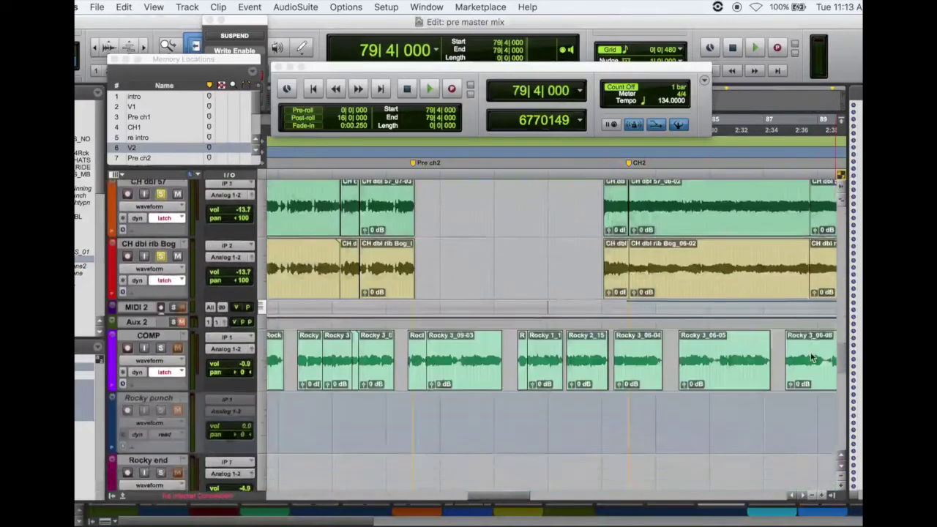
Unsolo the CH dbl, Silv strat Bogrib and Silvrstrmrshl57 guitar tracks.
scroll(809, 342, "up", 4)
left_click(161, 409)
left_click(160, 284)
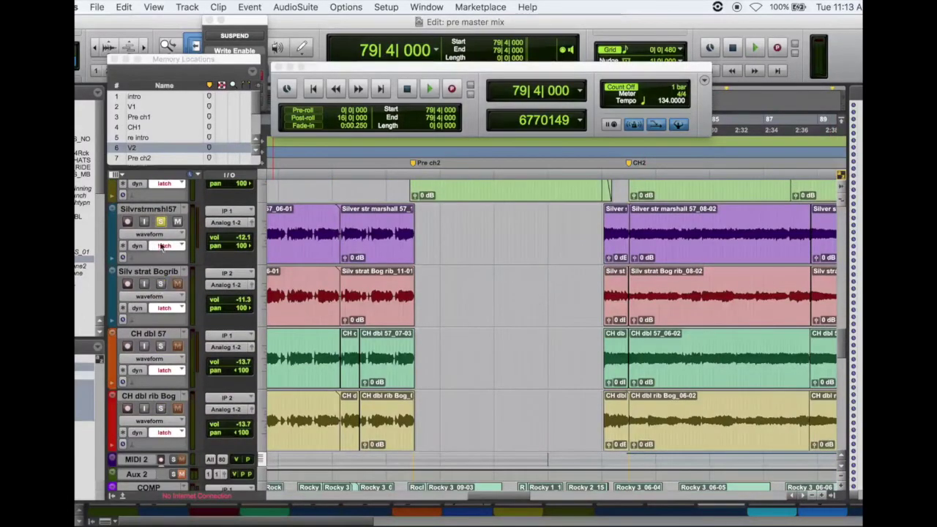
left_click(161, 221)
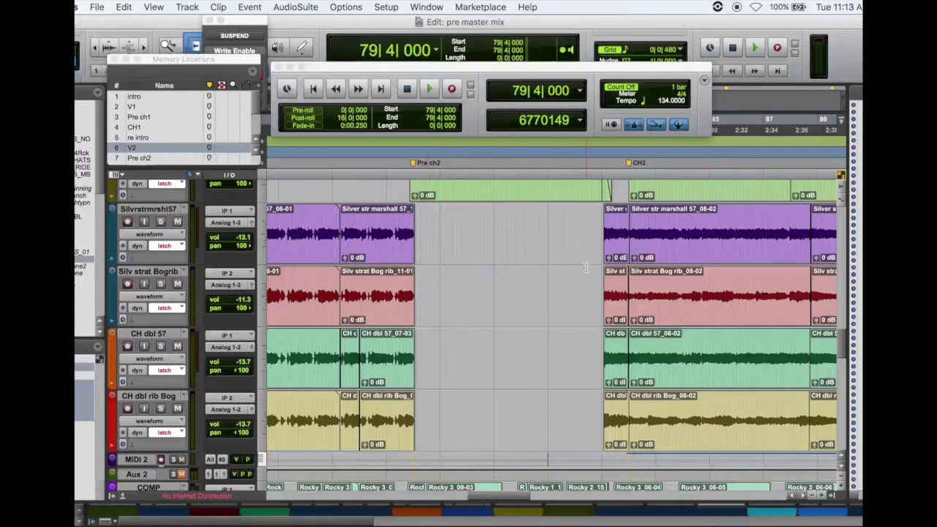
Reset the play start to 80|2|000 and switch over to QuickTime Player.
key("space")
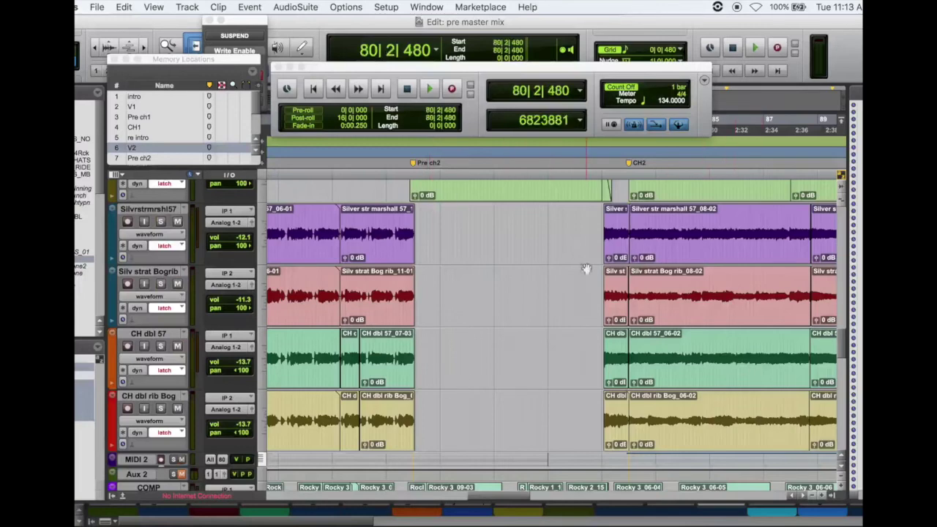
left_click(581, 226)
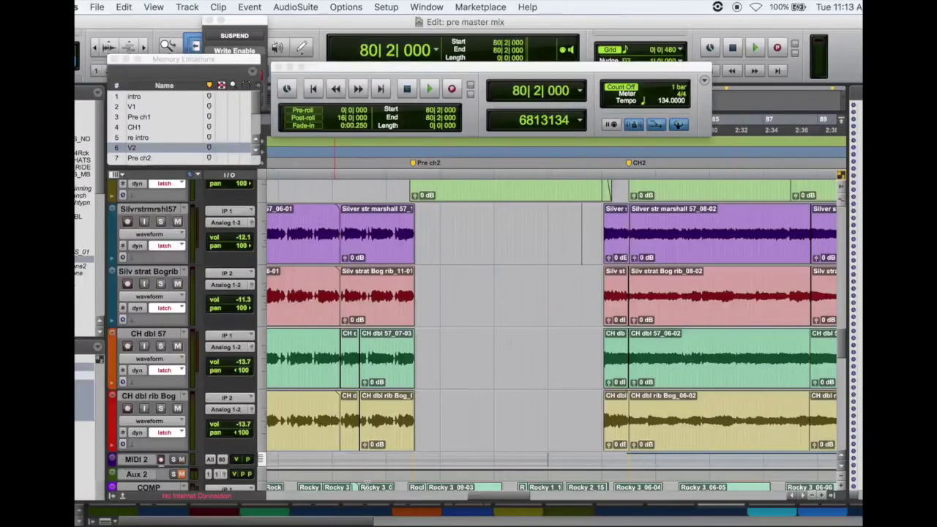
left_click(842, 518)
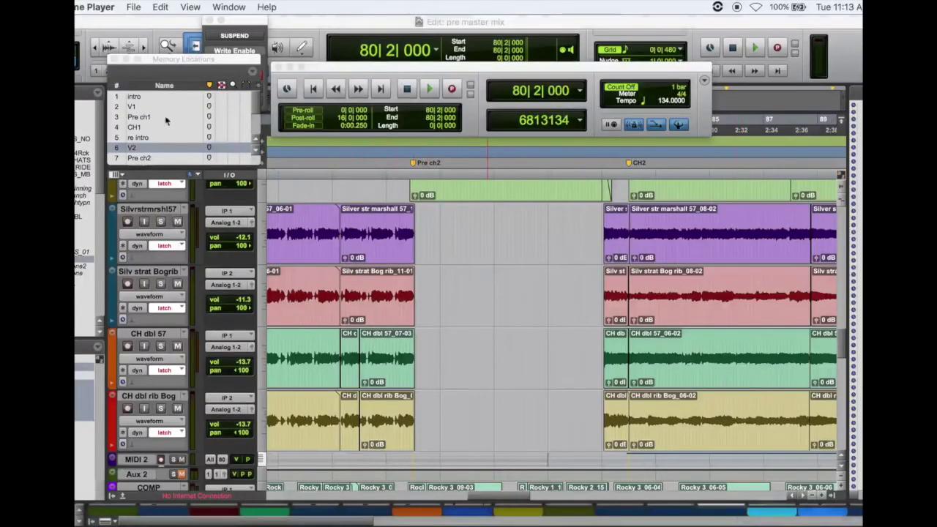